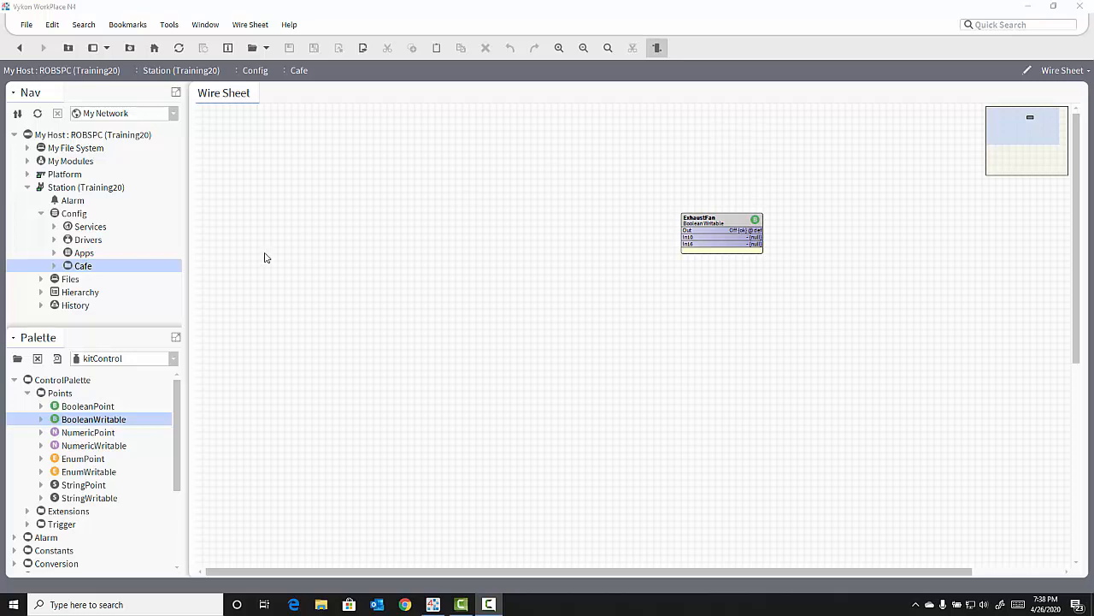
Add a NumericWritable point named SpaceTemp to the upper-left area of the Cafe wire sheet
{"action": "right_click", "coordinate": [287, 190]}
{"action": "mouse_move", "coordinate": [286, 190]}
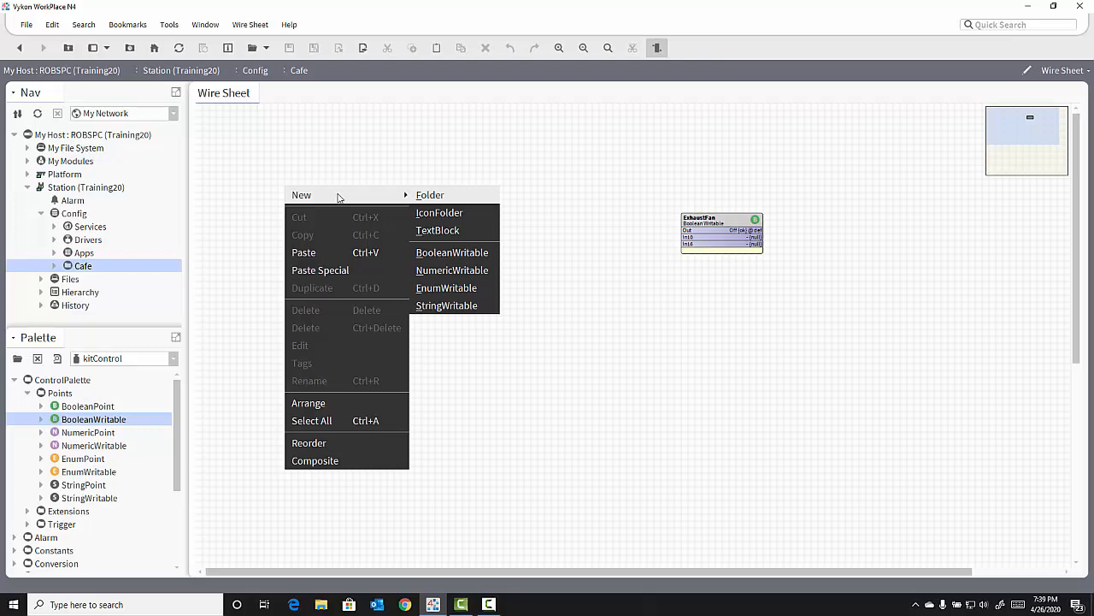
{"action": "left_click", "coordinate": [474, 271]}
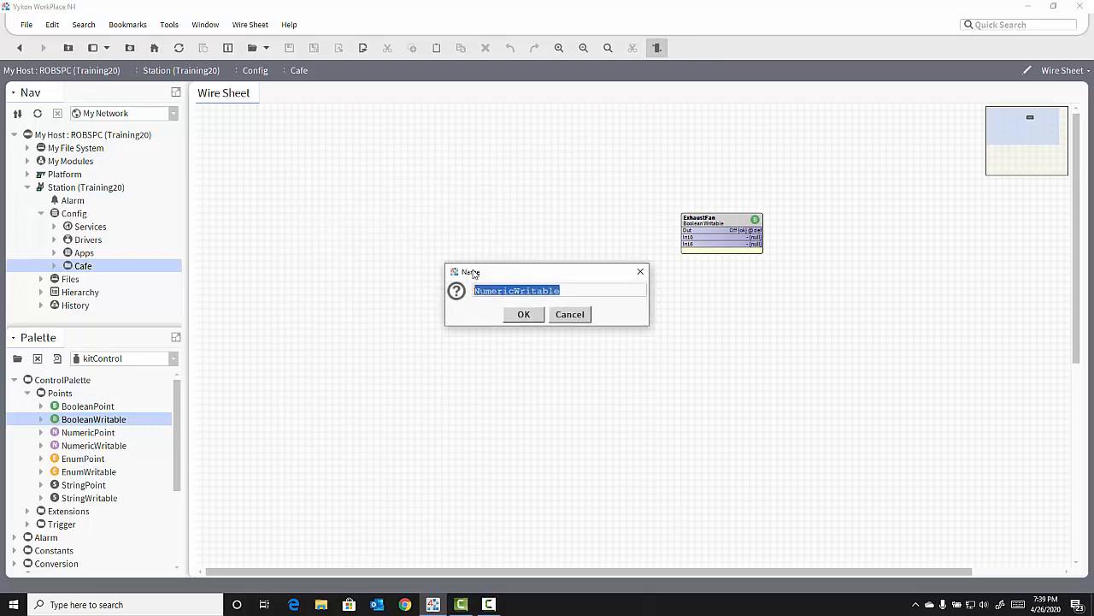
{"action": "type", "text": "SpaceT"}
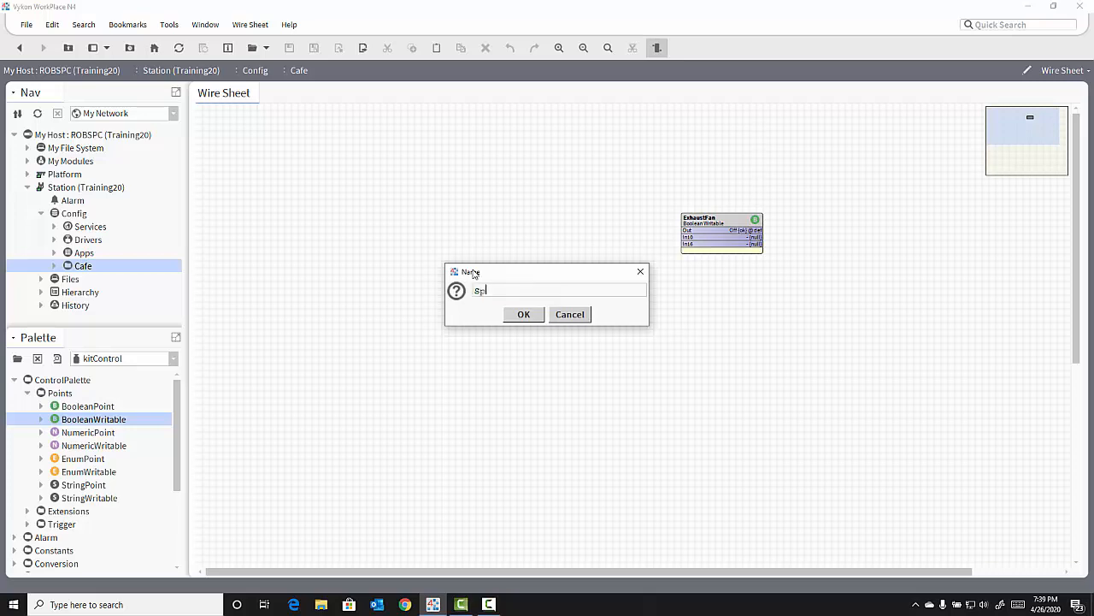
{"action": "type", "text": "emp"}
{"action": "left_click", "coordinate": [520, 315]}
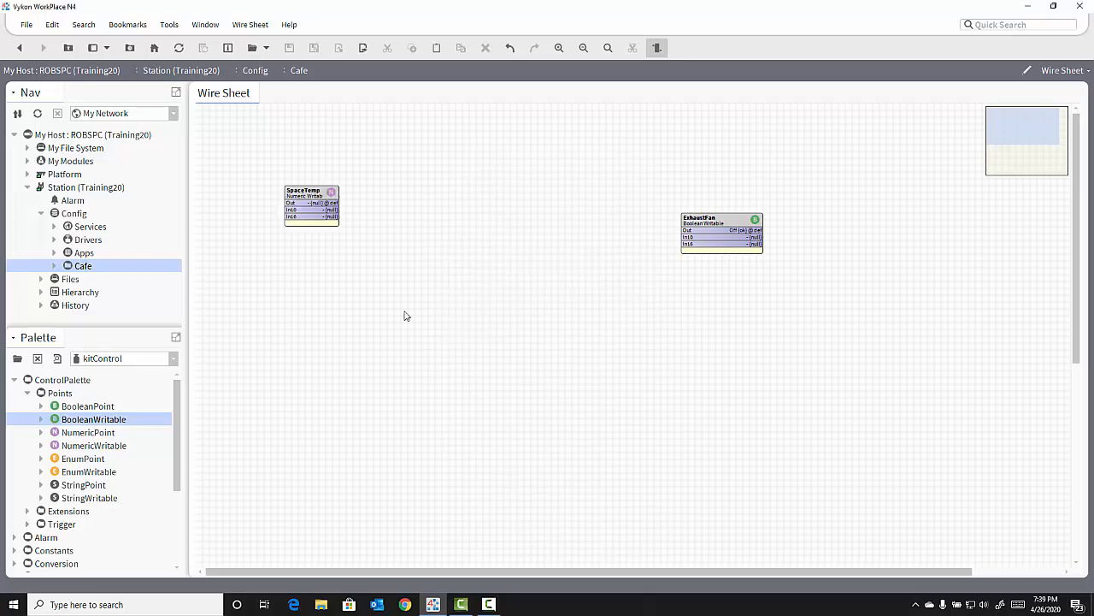
Move the SpaceTemp block slightly up and to the right, and widen it to show its full output value
{"action": "left_click", "coordinate": [324, 191]}
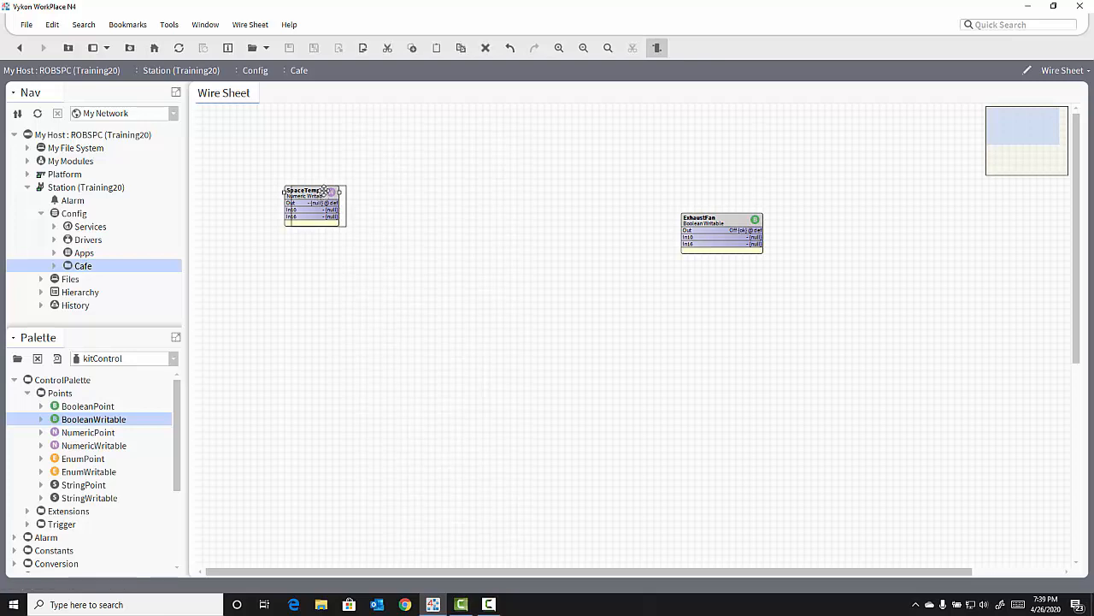
{"action": "left_click_drag", "start_coordinate": [324, 191], "coordinate": [379, 178]}
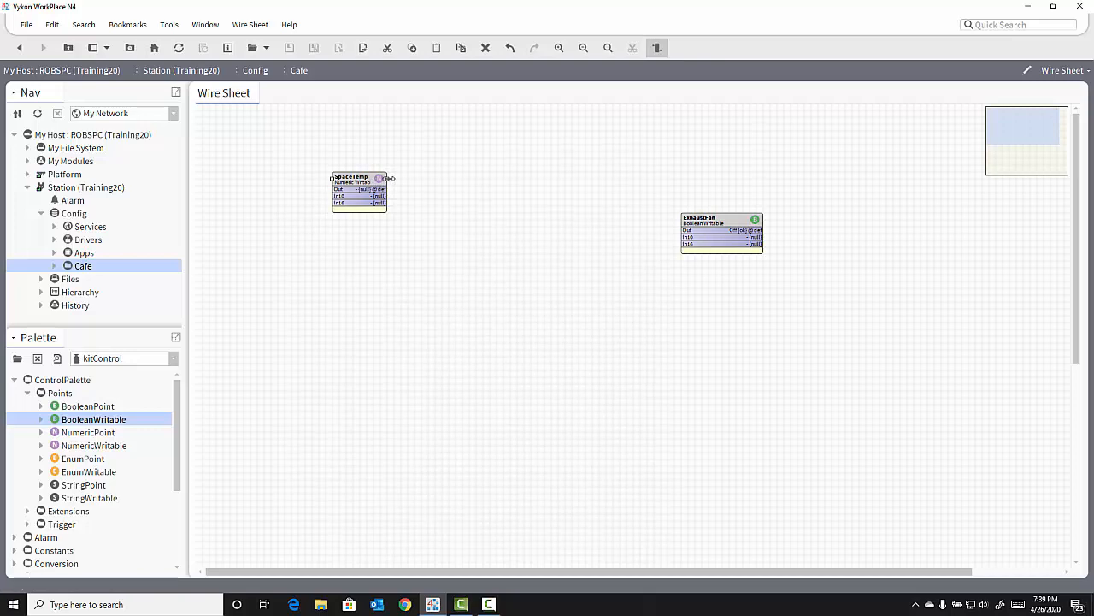
{"action": "left_click_drag", "start_coordinate": [387, 178], "coordinate": [402, 183]}
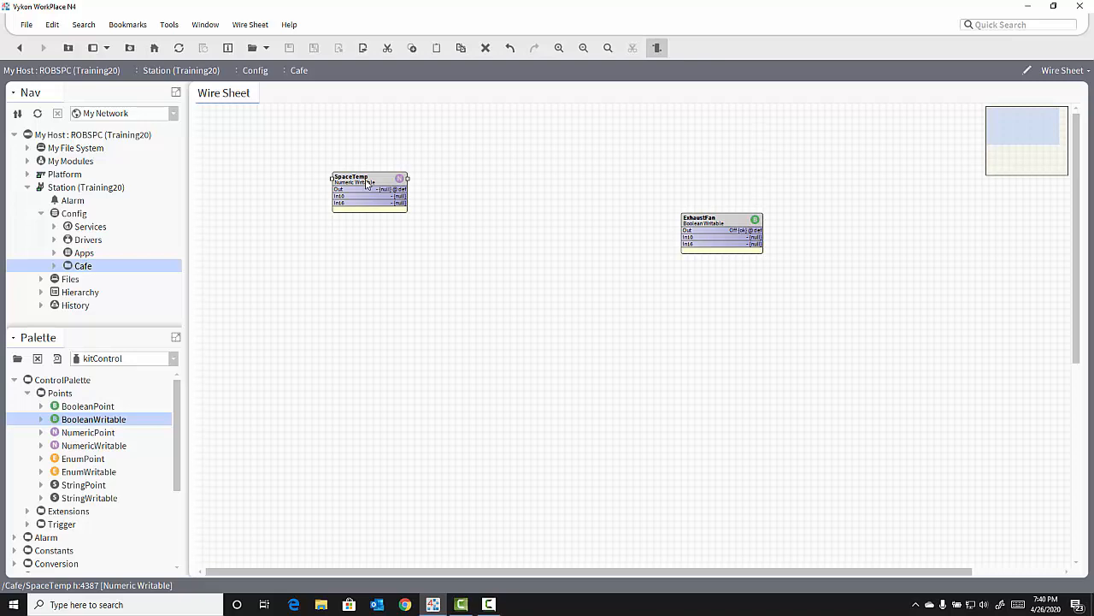
Set the SpaceTemp point's value to 72.0 with the Set action
{"action": "right_click", "coordinate": [366, 183]}
{"action": "mouse_move", "coordinate": [401, 174]}
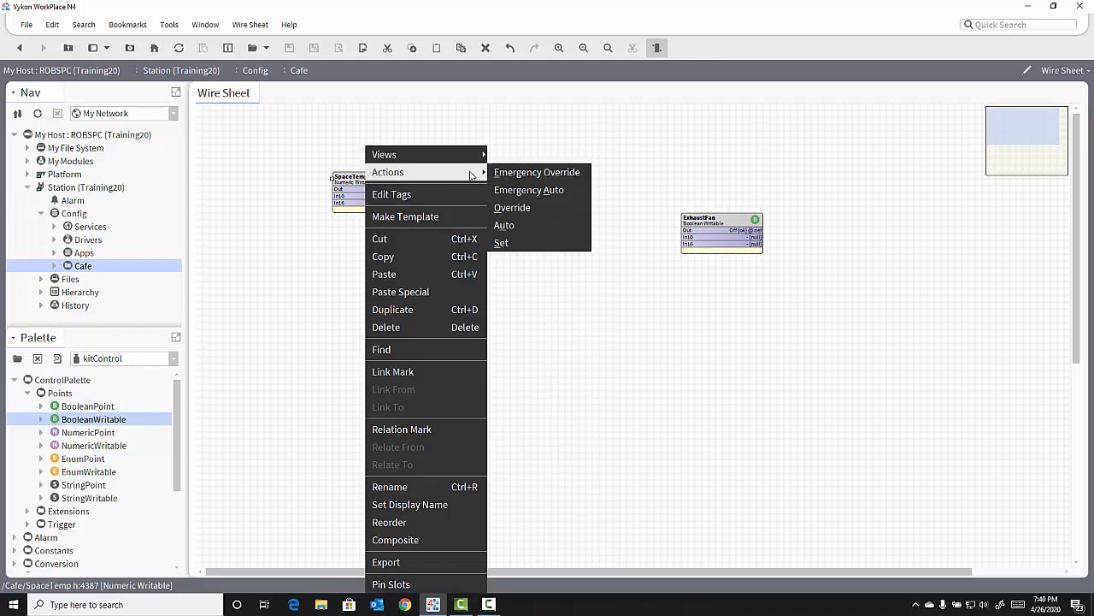
{"action": "left_click", "coordinate": [545, 244]}
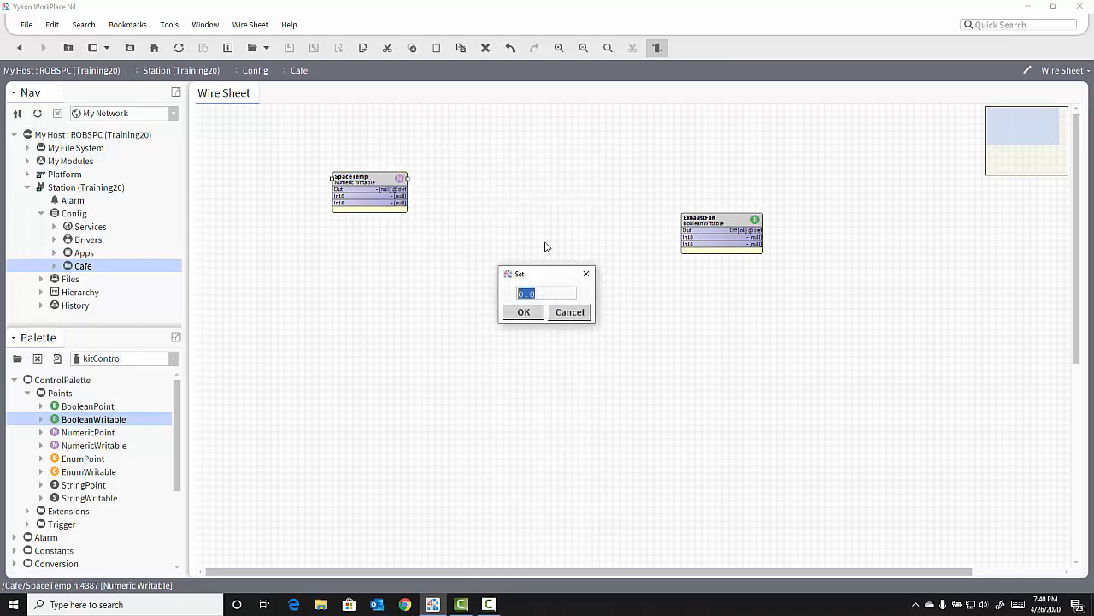
{"action": "type", "text": "72.0"}
{"action": "left_click", "coordinate": [525, 312]}
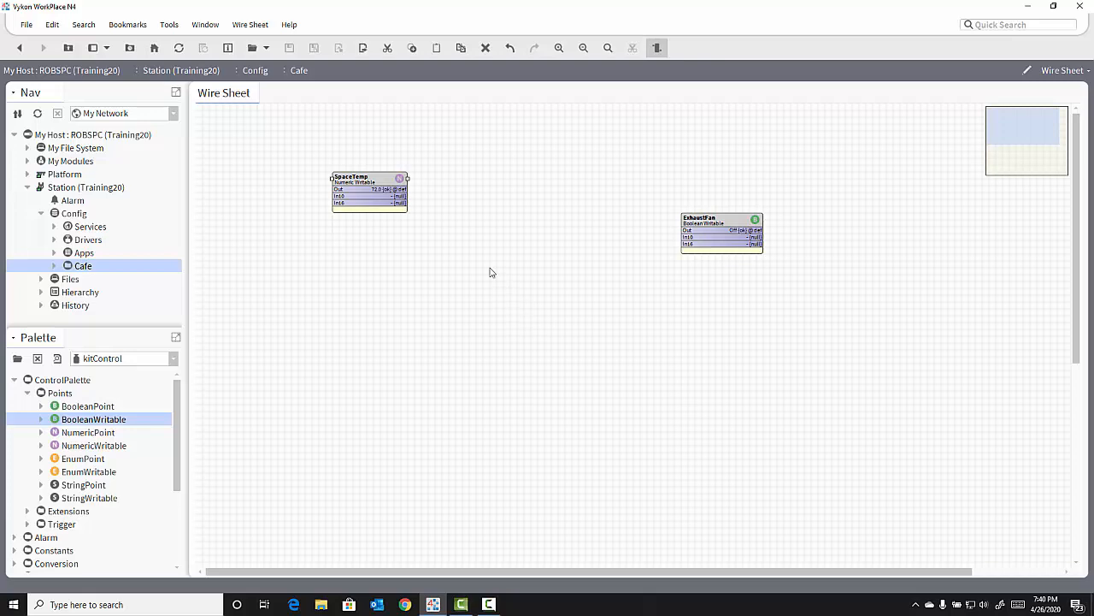
Set the SpaceTemp units facet to temperature in fahrenheit (°F), and return to the Cafe wire sheet with the change saved
{"action": "double_click", "coordinate": [373, 189]}
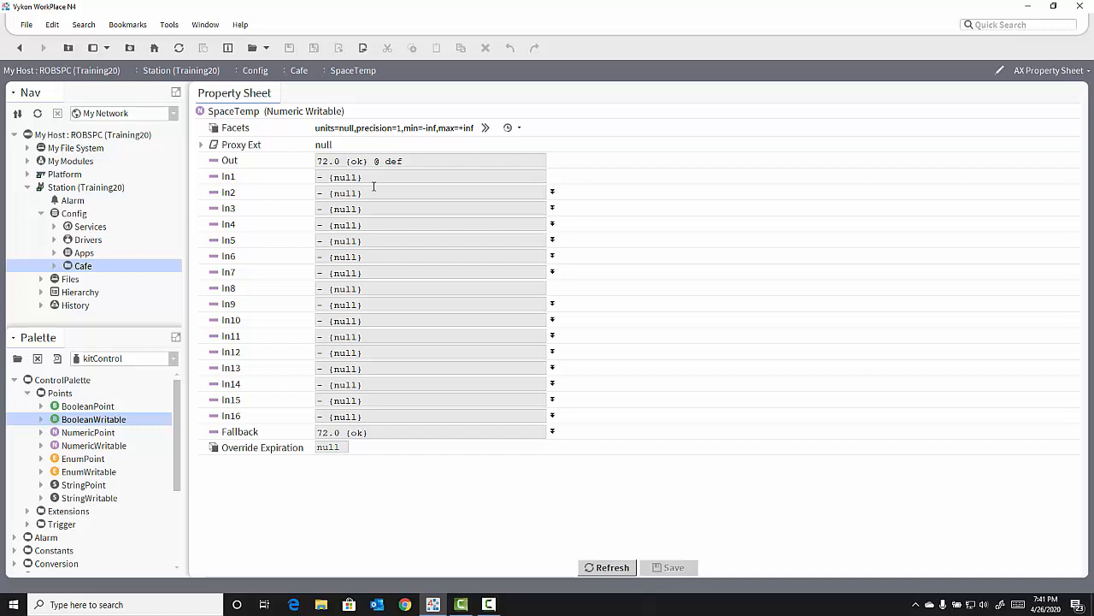
{"action": "left_click", "coordinate": [488, 131]}
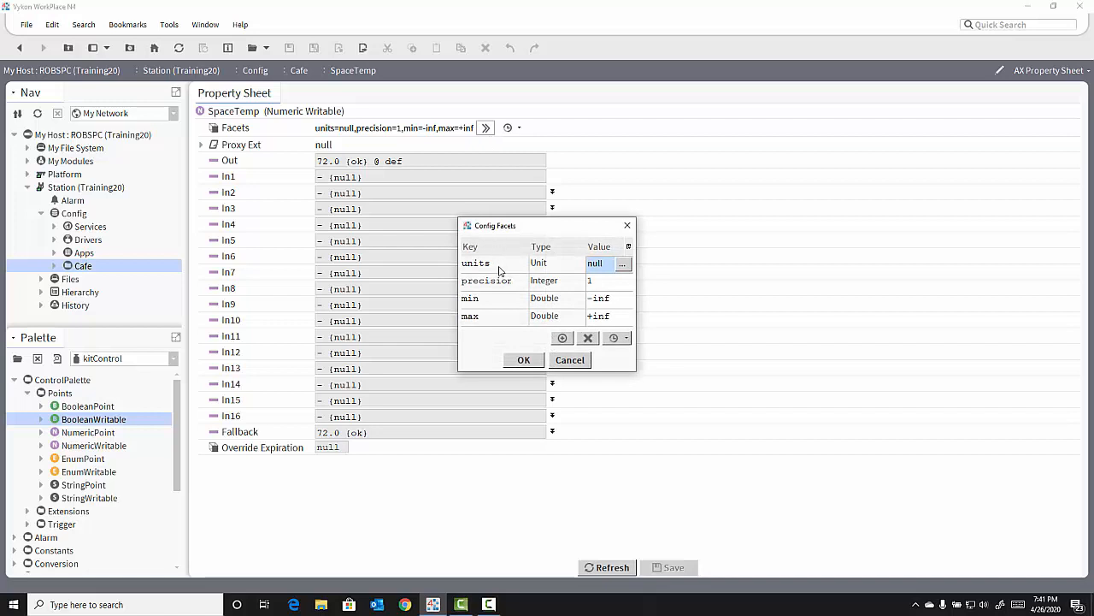
{"action": "double_click", "coordinate": [604, 265]}
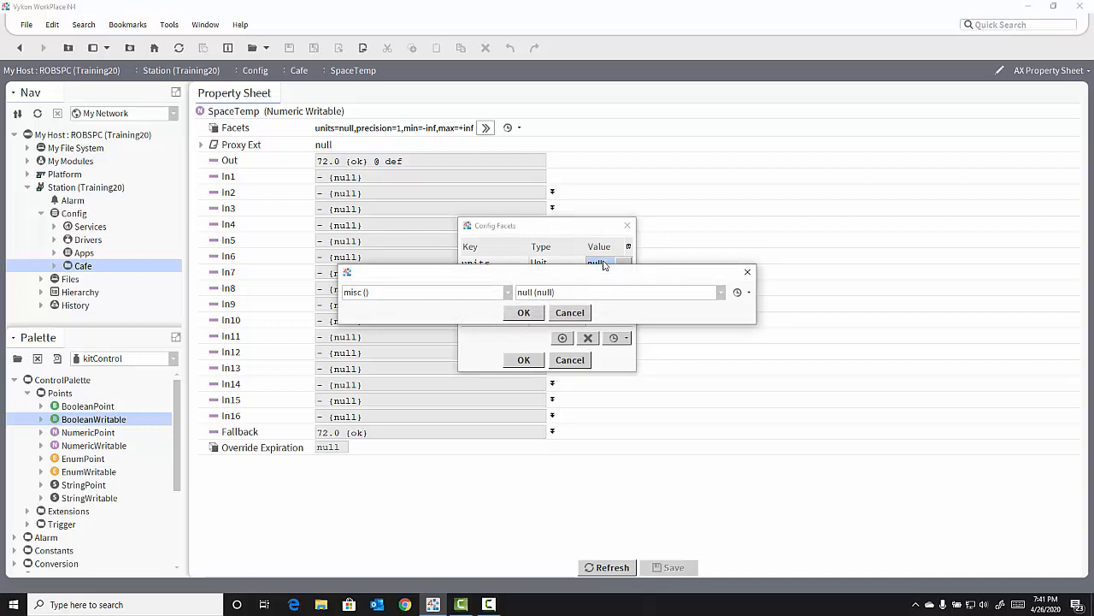
{"action": "left_click", "coordinate": [509, 295]}
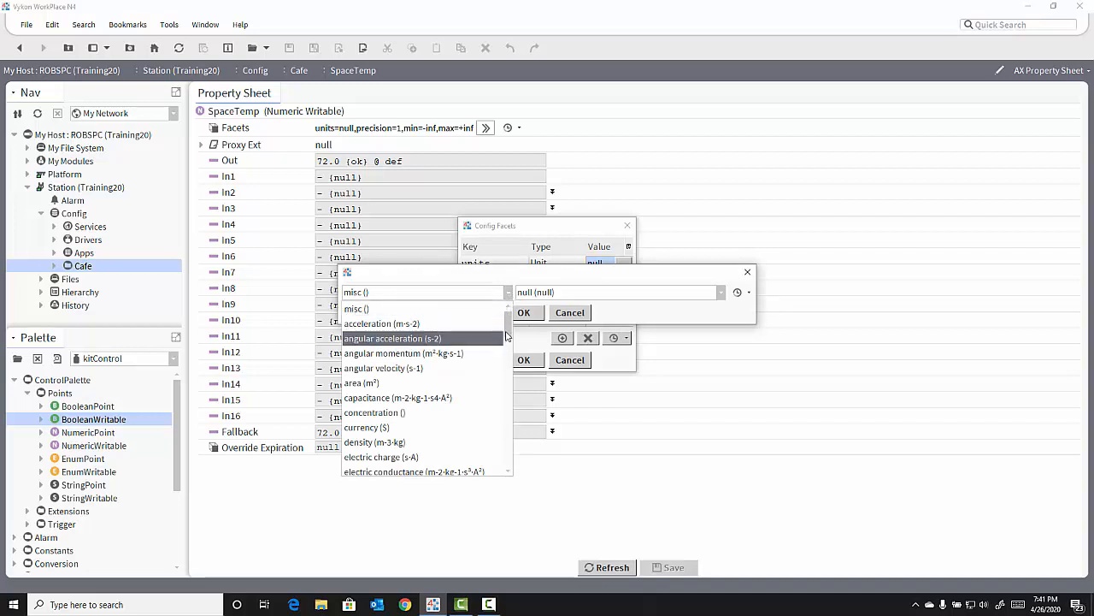
{"action": "left_click_drag", "start_coordinate": [507, 335], "coordinate": [507, 444]}
{"action": "left_click", "coordinate": [376, 430]}
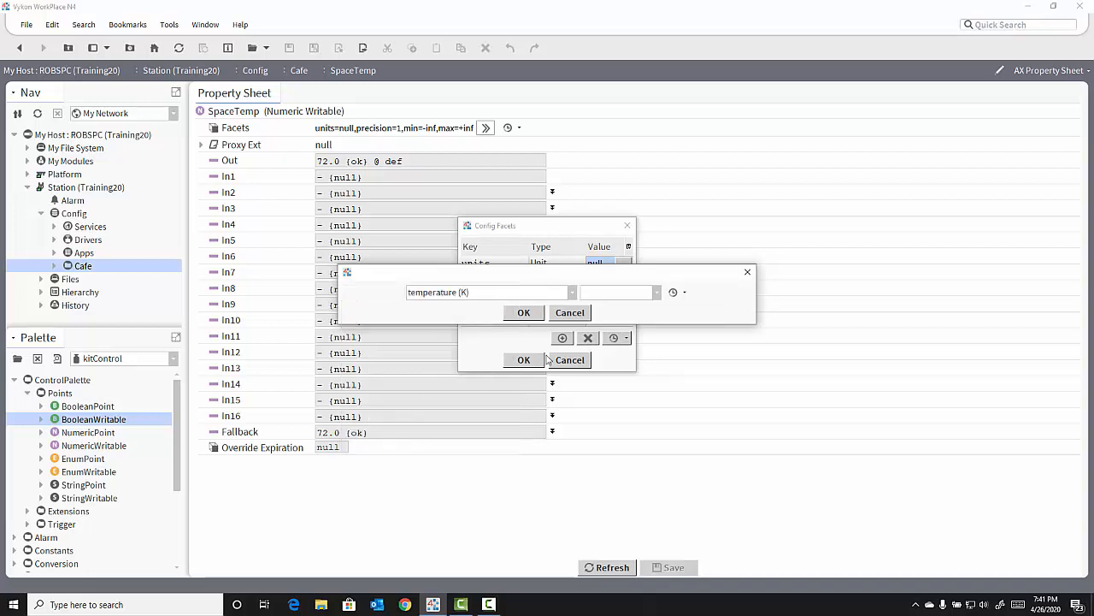
{"action": "left_click", "coordinate": [656, 295]}
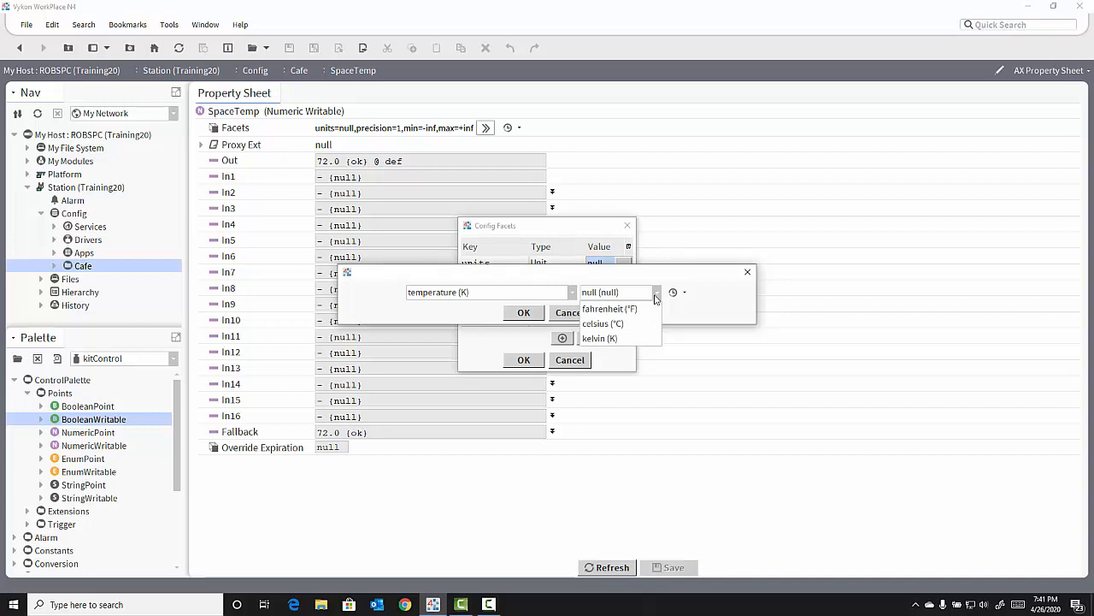
{"action": "left_click", "coordinate": [642, 308]}
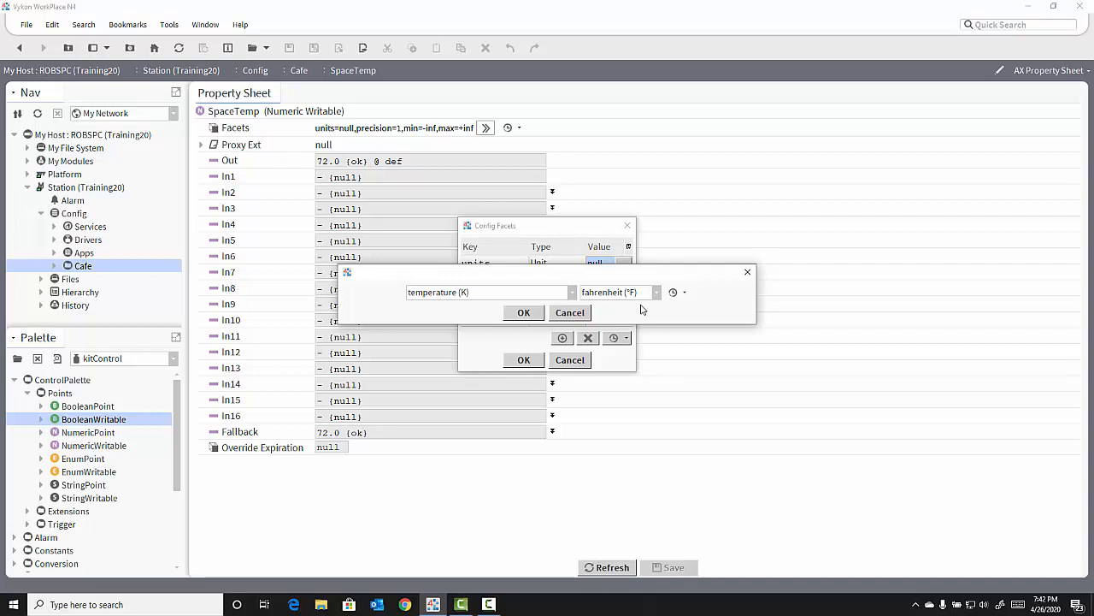
{"action": "left_click", "coordinate": [527, 313]}
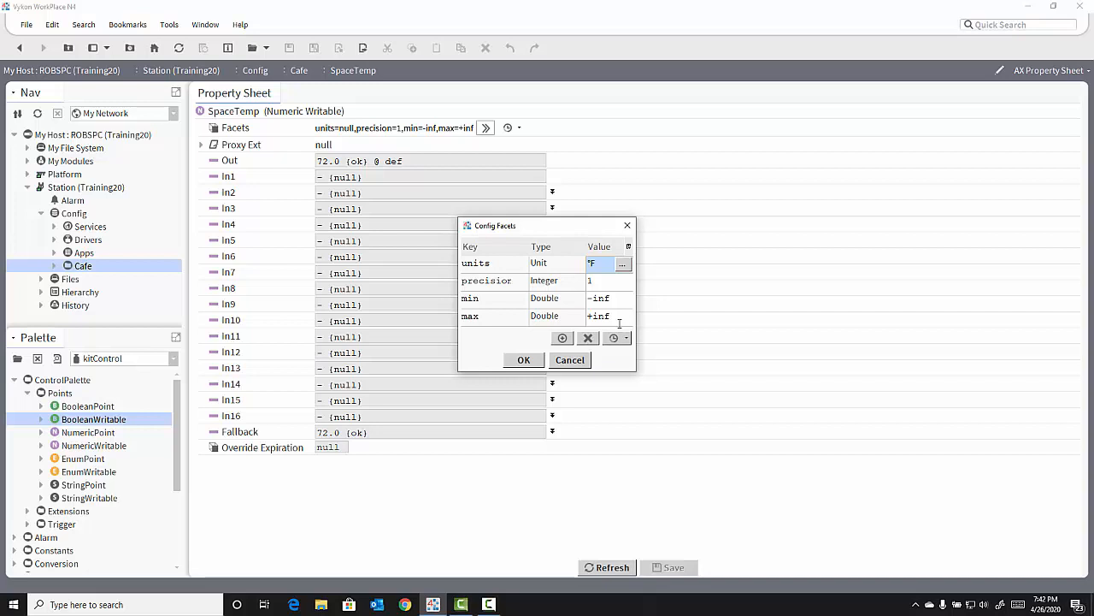
{"action": "left_click", "coordinate": [524, 360]}
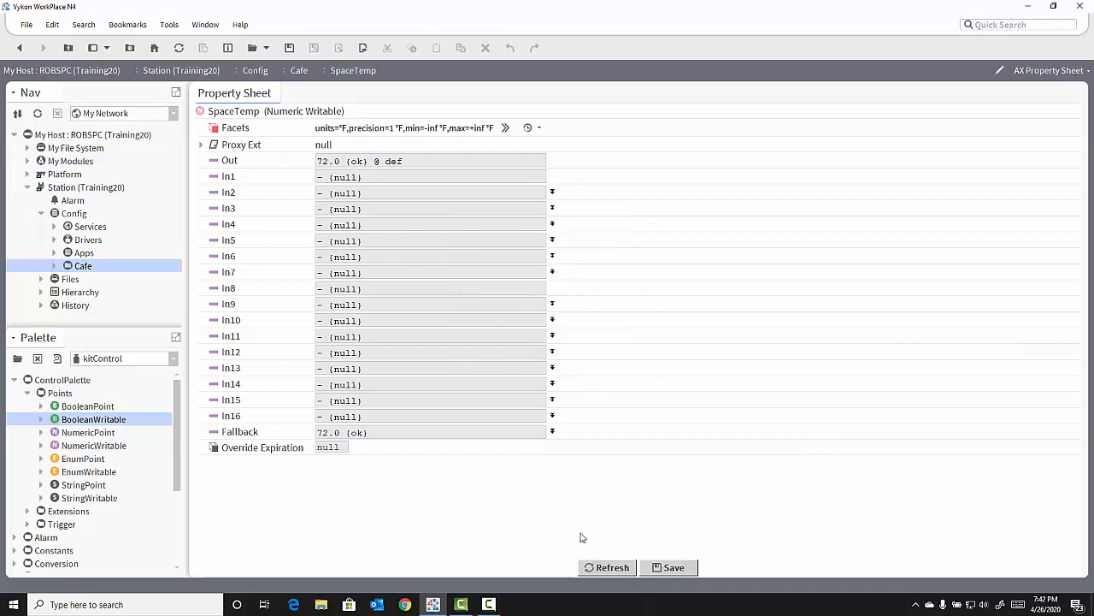
{"action": "left_click", "coordinate": [675, 569]}
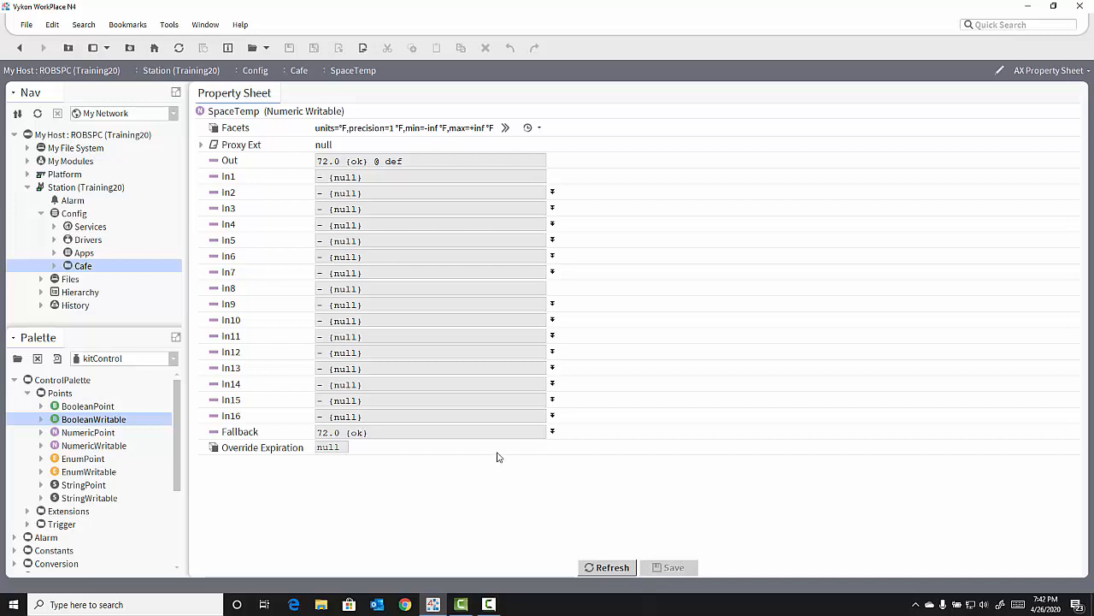
{"action": "left_click", "coordinate": [21, 53]}
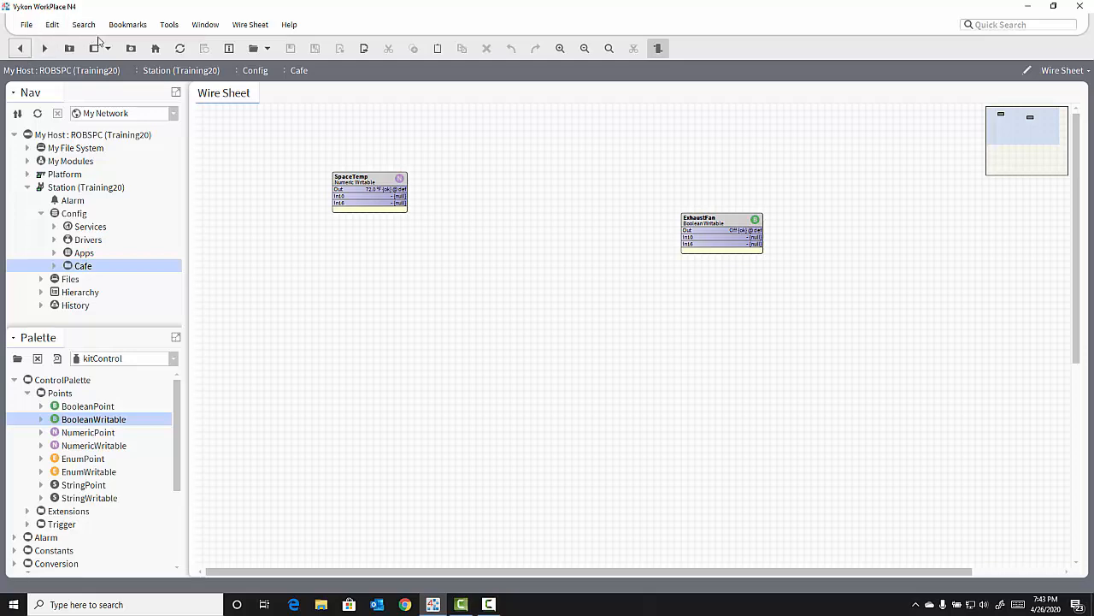
Duplicate the SpaceTemp point as TempSp and place the copy directly below the original
{"action": "right_click", "coordinate": [381, 189]}
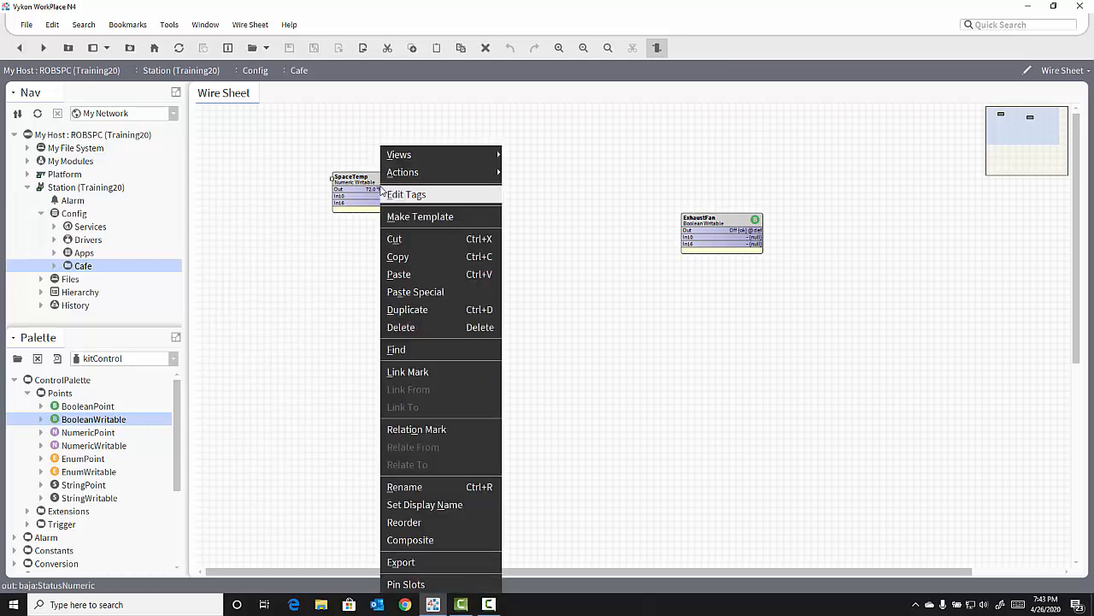
{"action": "left_click", "coordinate": [407, 309]}
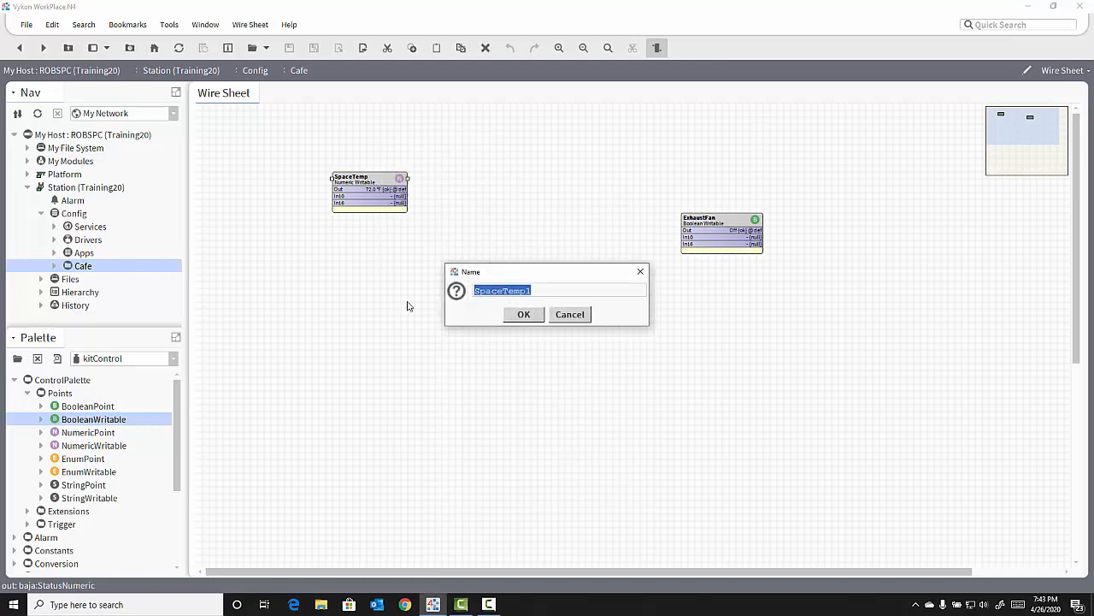
{"action": "type", "text": "TempS"}
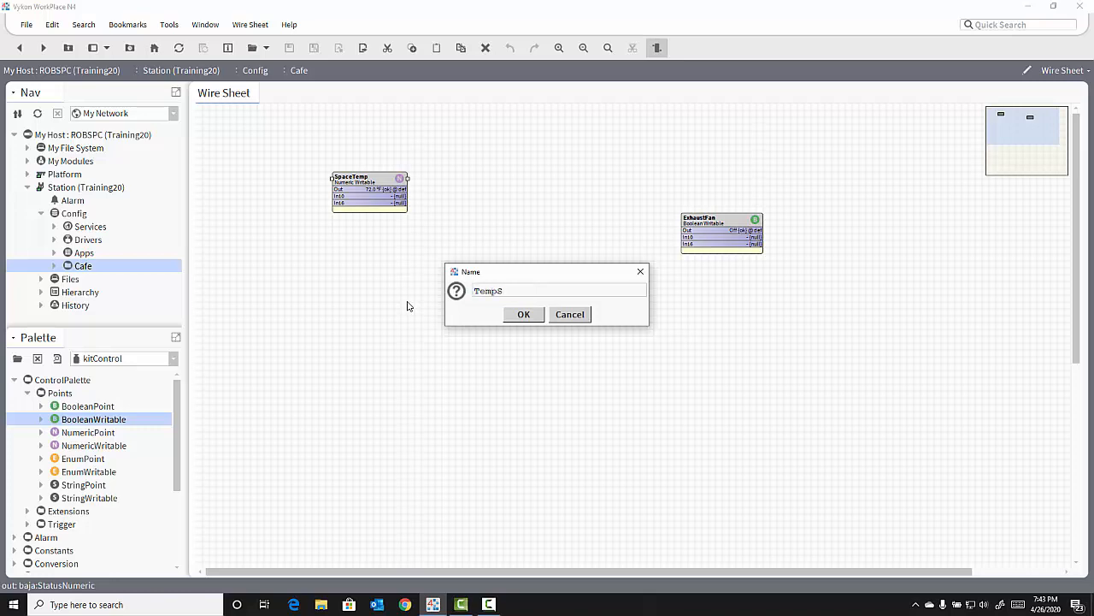
{"action": "type", "text": "p"}
{"action": "left_click", "coordinate": [521, 314]}
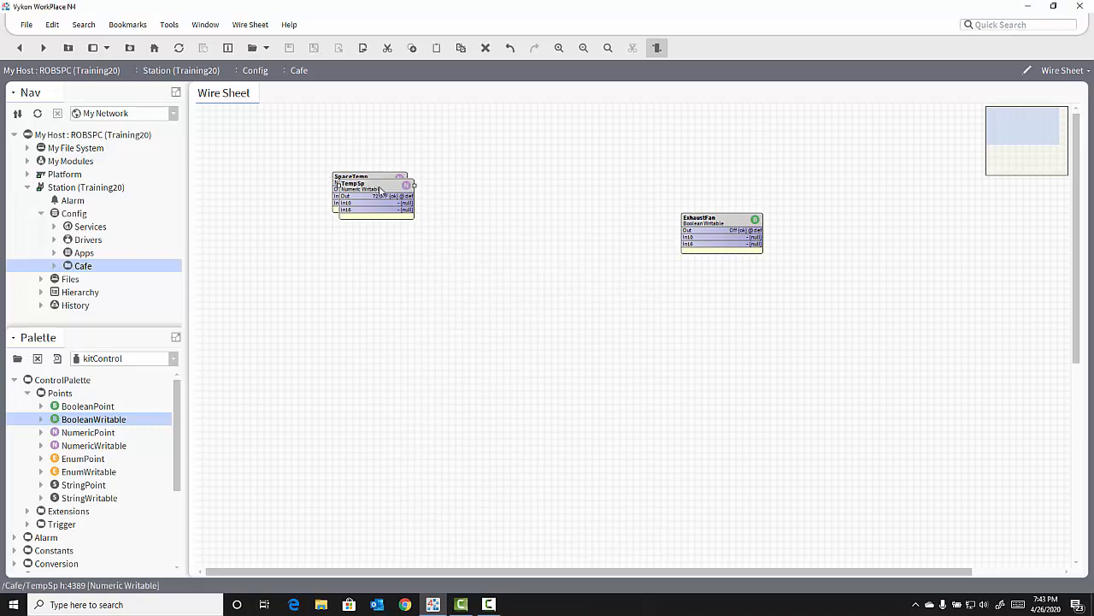
{"action": "left_click_drag", "start_coordinate": [381, 185], "coordinate": [368, 261]}
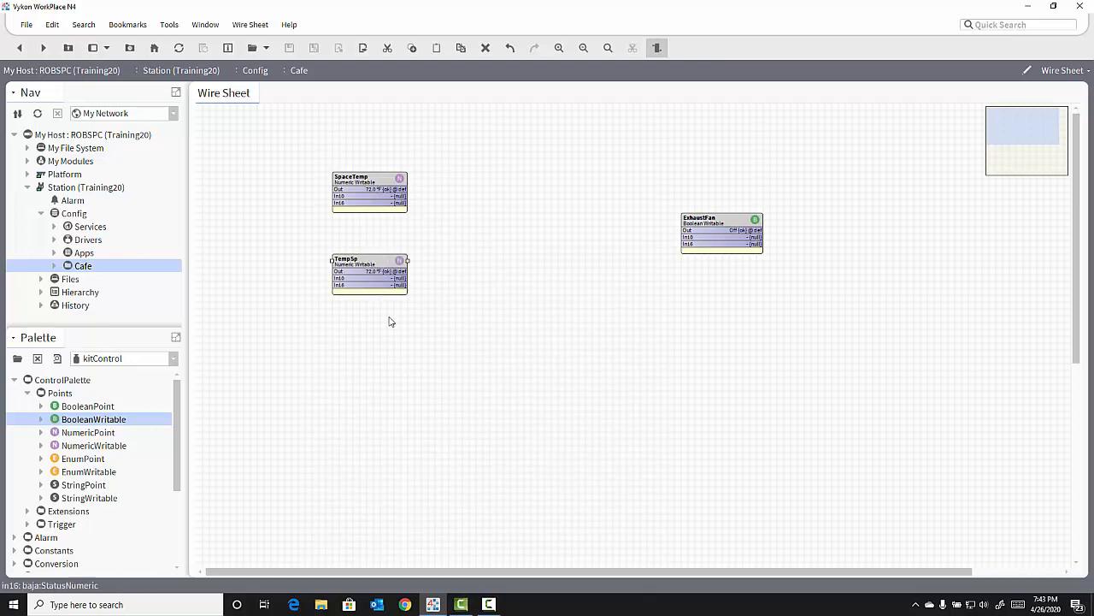
Set the TempSp point's value to 76 °F with the Set action
{"action": "right_click", "coordinate": [363, 277]}
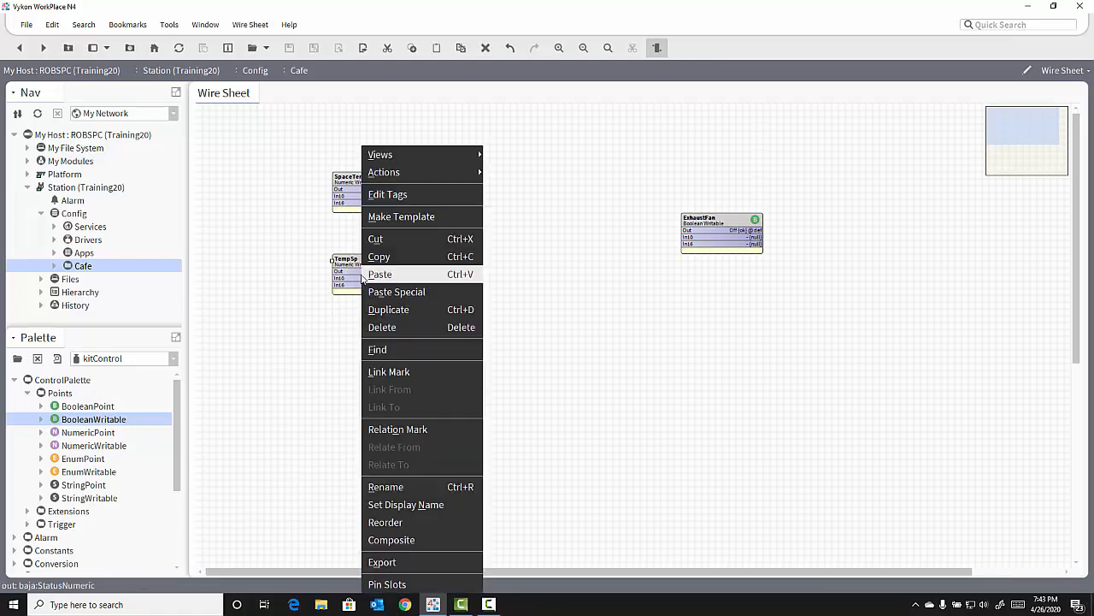
{"action": "mouse_move", "coordinate": [419, 172]}
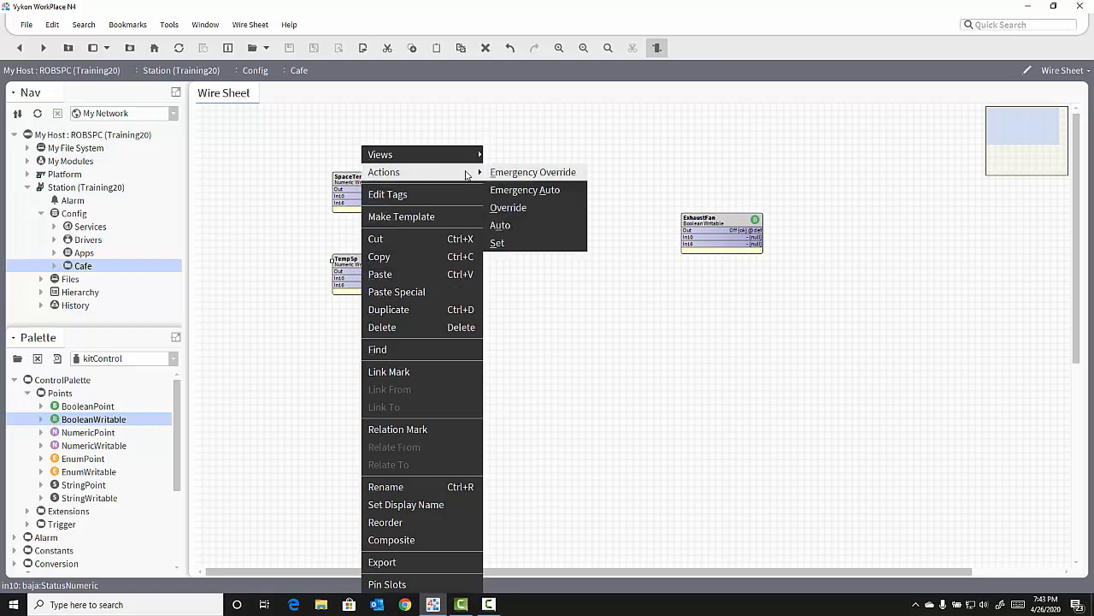
{"action": "left_click", "coordinate": [564, 226]}
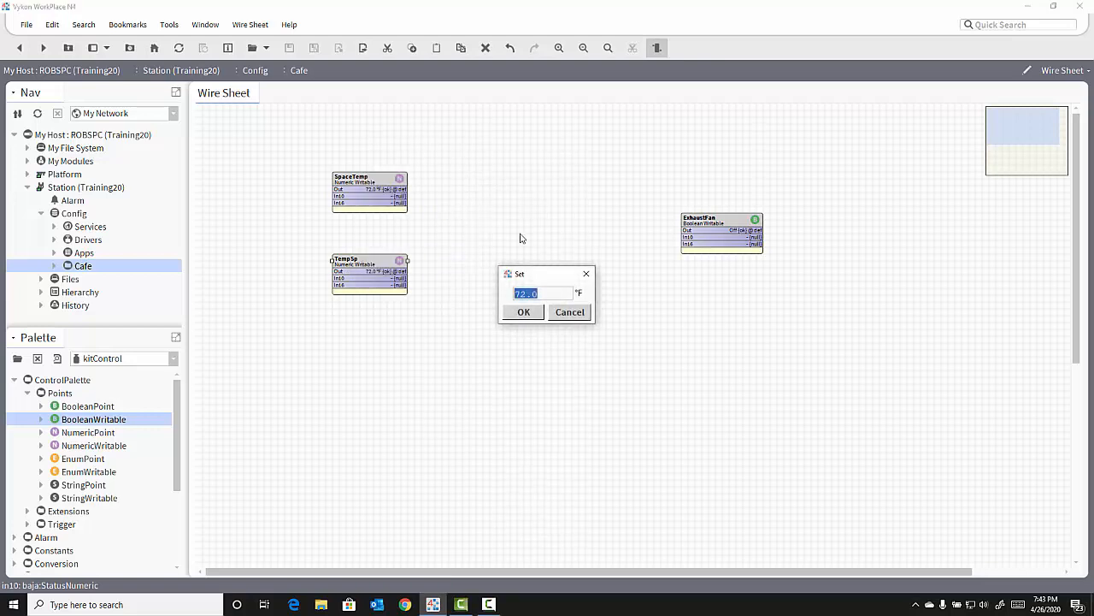
{"action": "type", "text": "76"}
{"action": "left_click", "coordinate": [532, 314]}
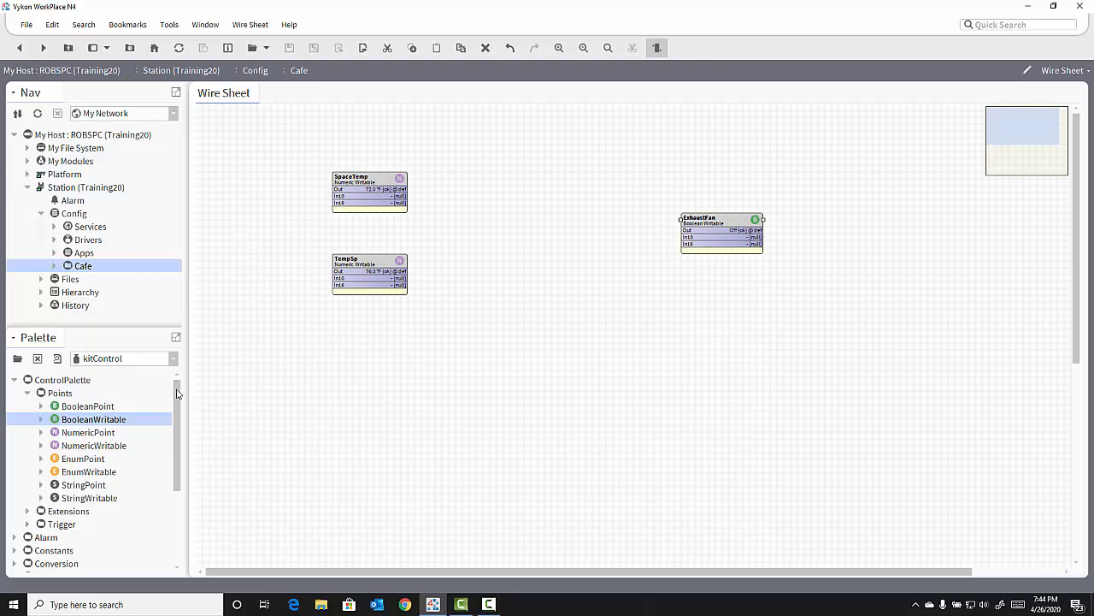
Add a Tstat component from the kitControl HVAC folder between the temperature points and ExhaustFan, keeping the name Tstat
{"action": "left_click_drag", "start_coordinate": [177, 393], "coordinate": [178, 490]}
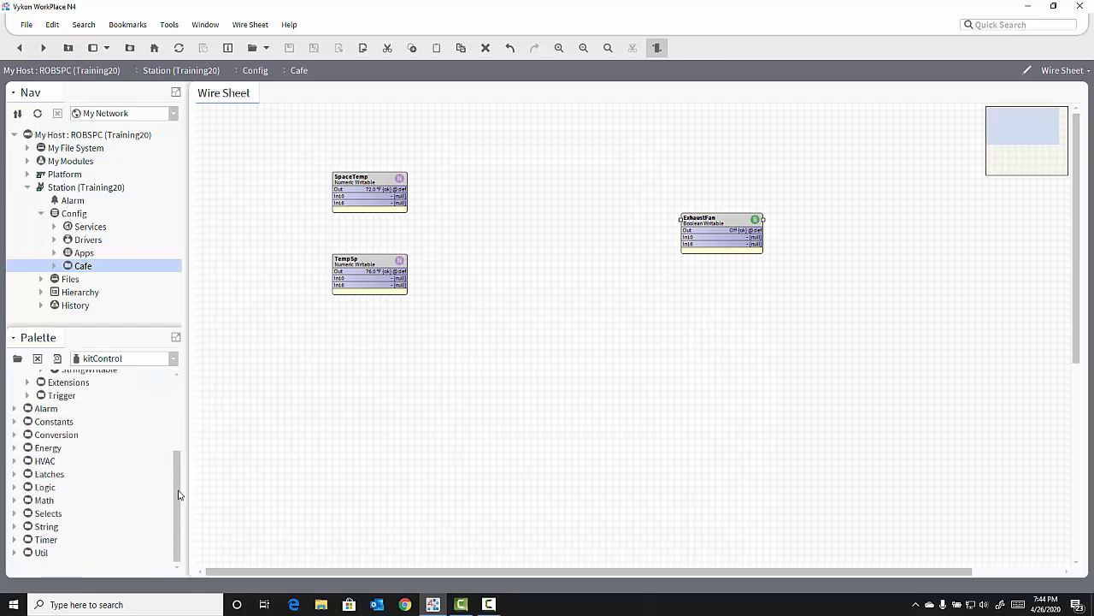
{"action": "left_click", "coordinate": [14, 462]}
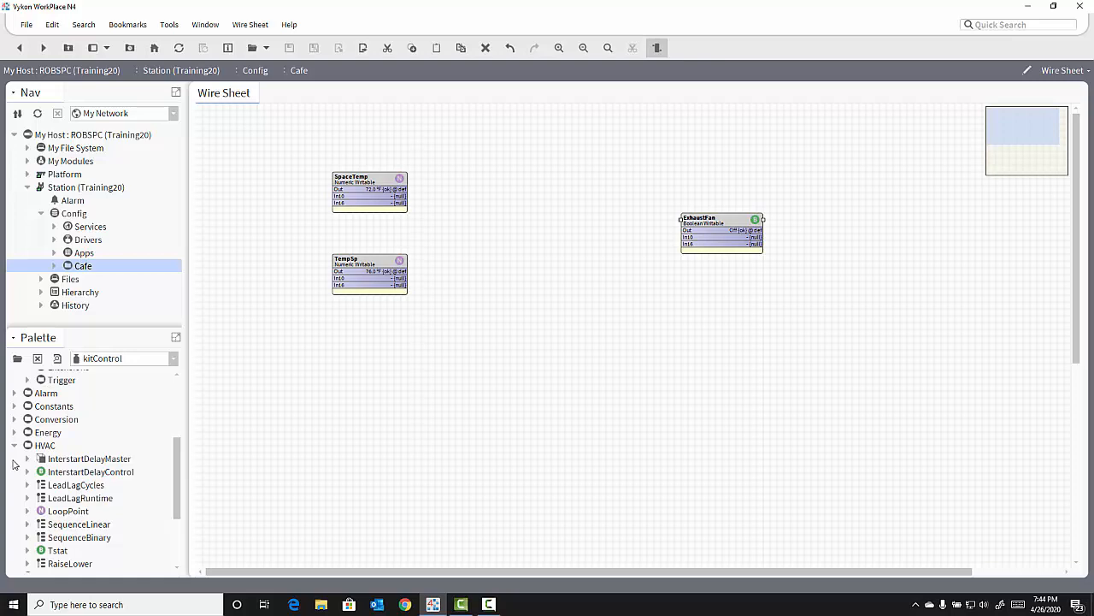
{"action": "scroll", "coordinate": [13, 465], "scroll_direction": "down", "scroll_amount": 1}
{"action": "left_click", "coordinate": [56, 512]}
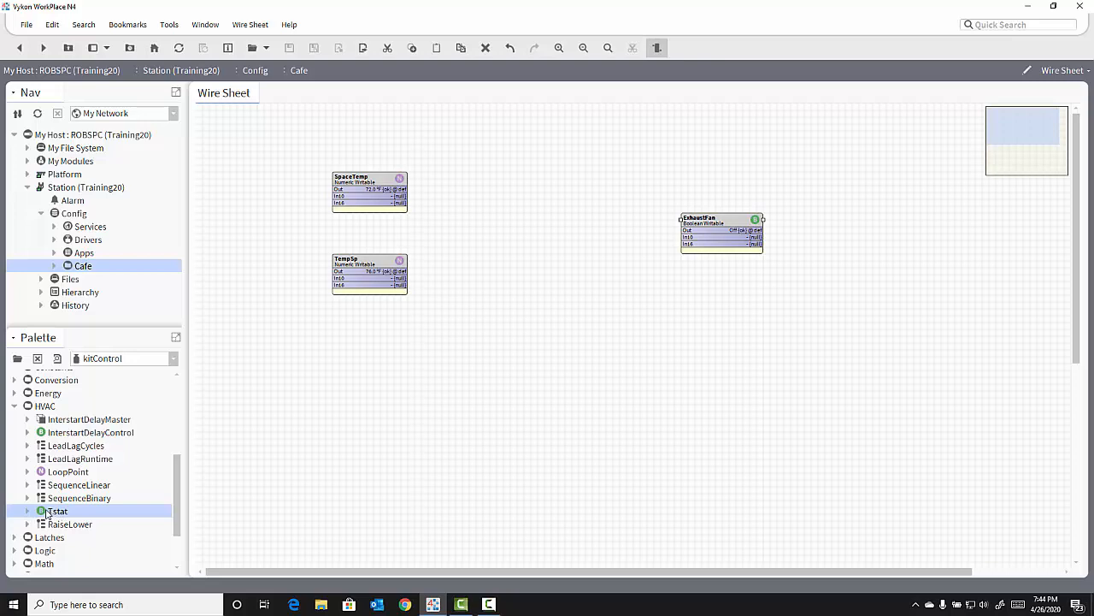
{"action": "left_click_drag", "start_coordinate": [47, 513], "coordinate": [530, 217]}
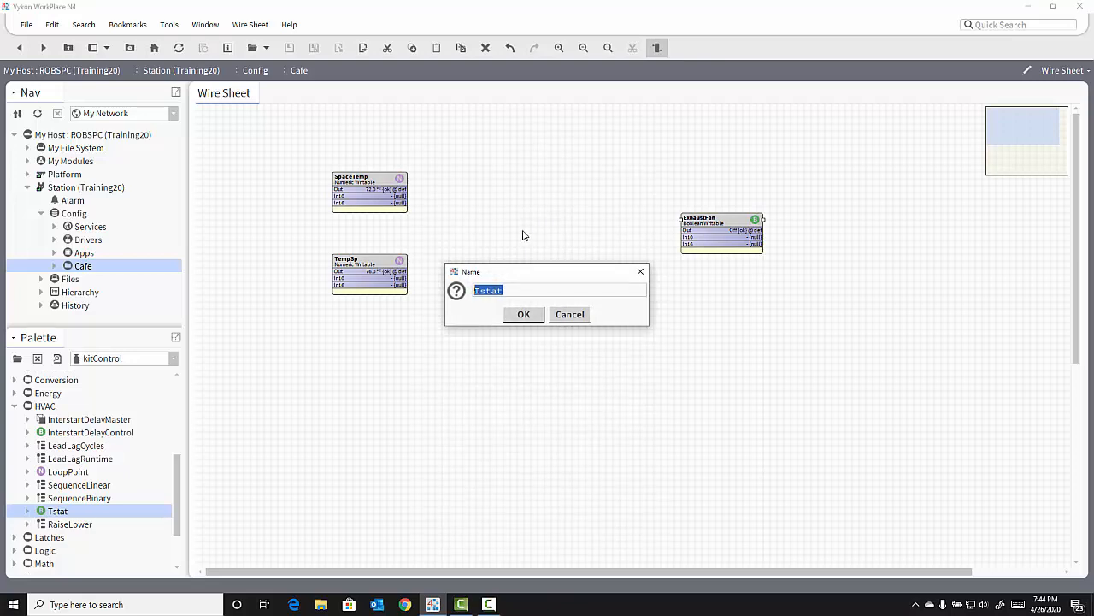
{"action": "left_click", "coordinate": [532, 317]}
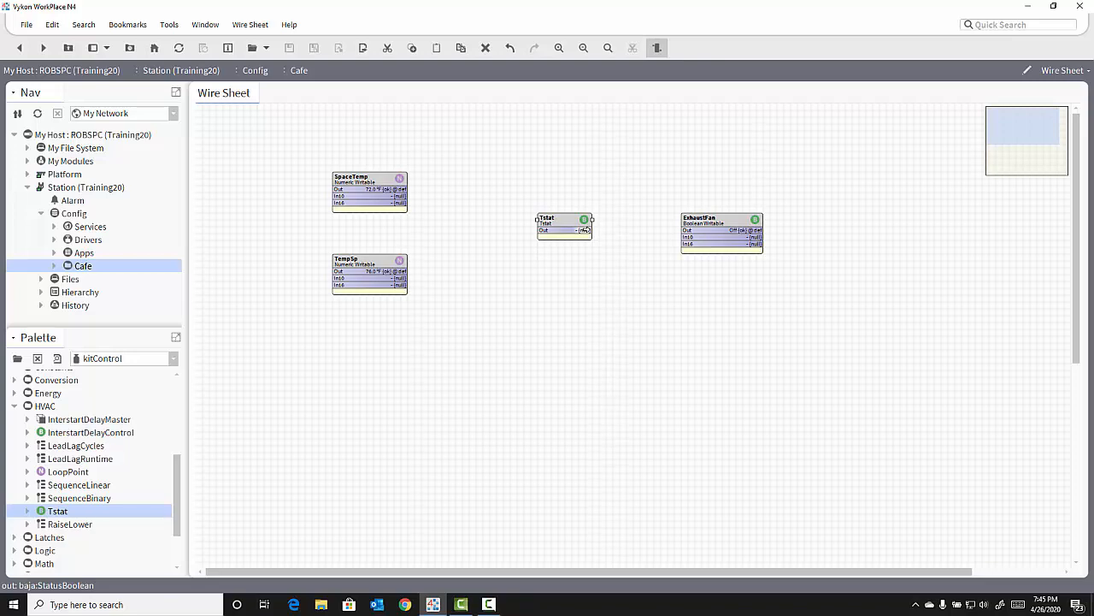
Link the Tstat block's Out to ExhaustFan's In10, and pin the Cv and Sp slots on the Tstat block
{"action": "left_click_drag", "start_coordinate": [586, 230], "coordinate": [679, 237]}
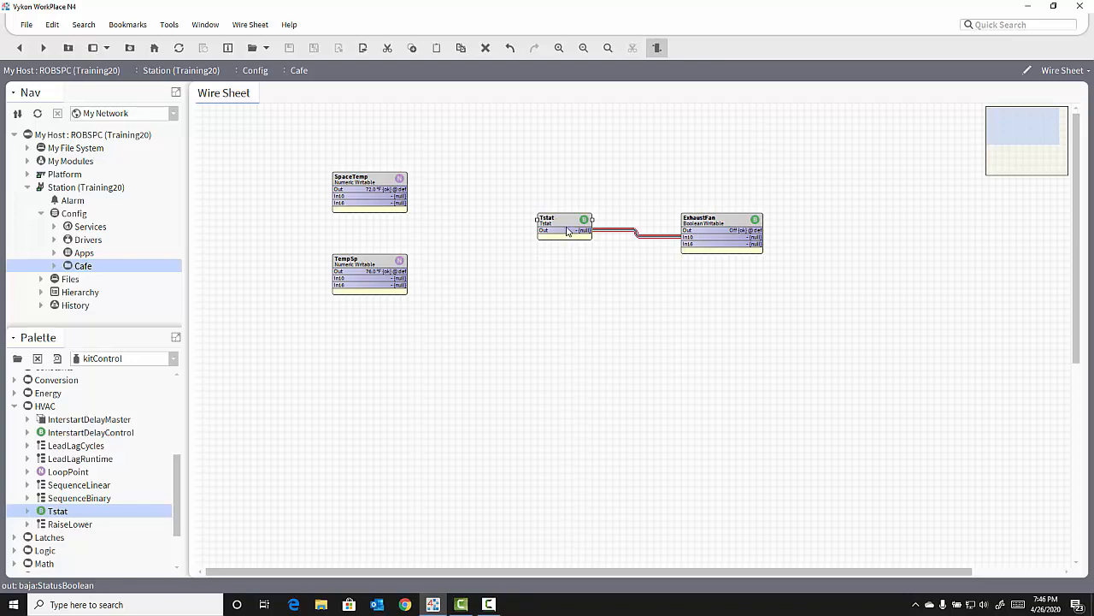
{"action": "right_click", "coordinate": [567, 225]}
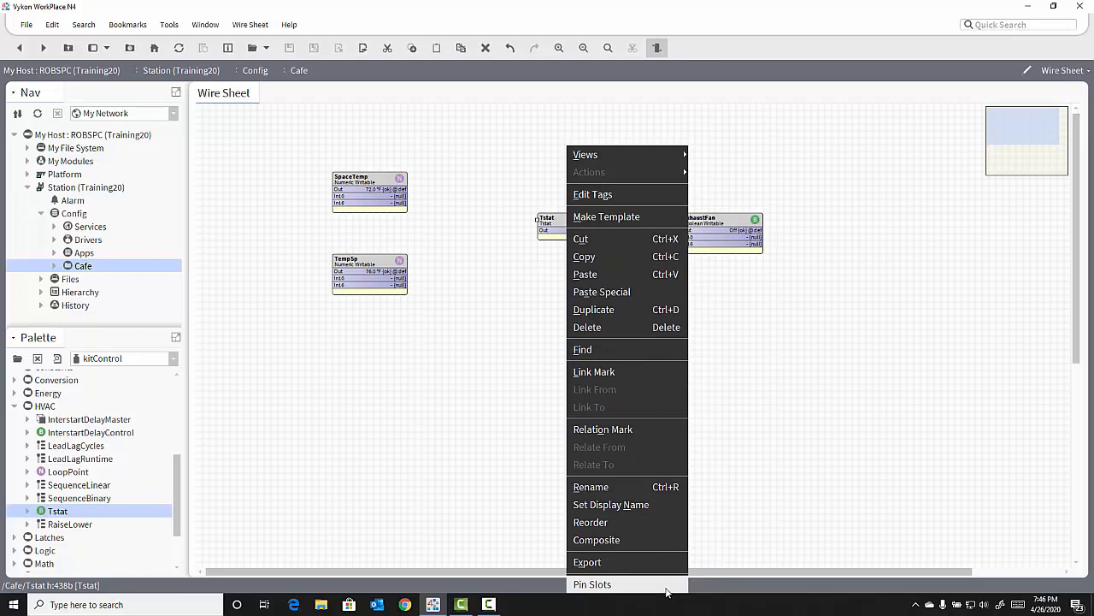
{"action": "left_click", "coordinate": [592, 584]}
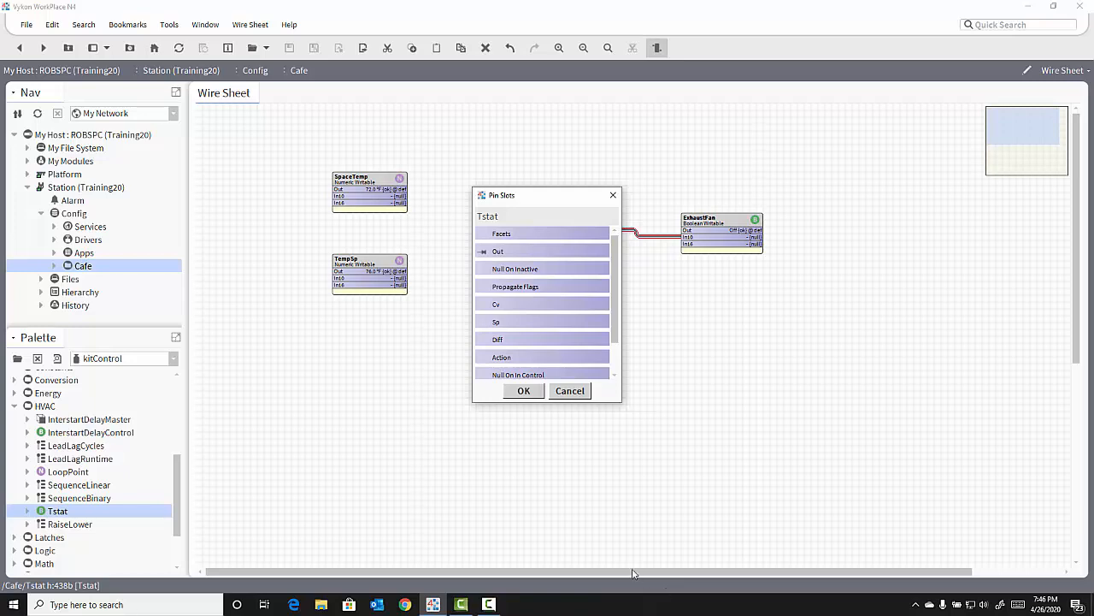
{"action": "left_click", "coordinate": [507, 307]}
{"action": "left_click", "coordinate": [519, 327]}
{"action": "left_click", "coordinate": [515, 391]}
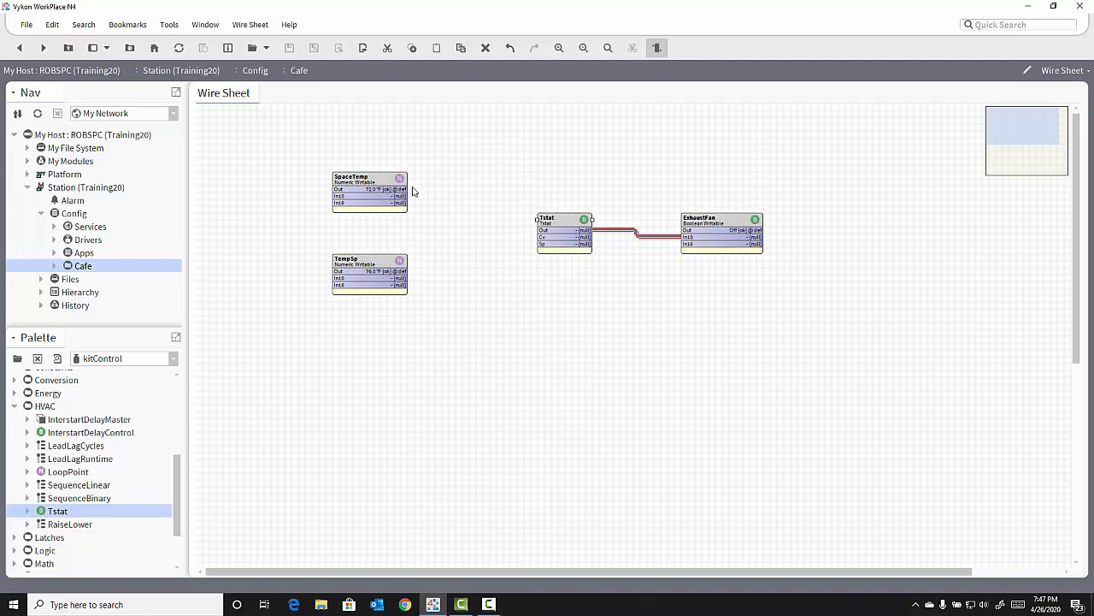
Link SpaceTemp's Out to the Tstat's Cv input and TempSp's Out to its Sp input
{"action": "left_click_drag", "start_coordinate": [398, 189], "coordinate": [540, 236]}
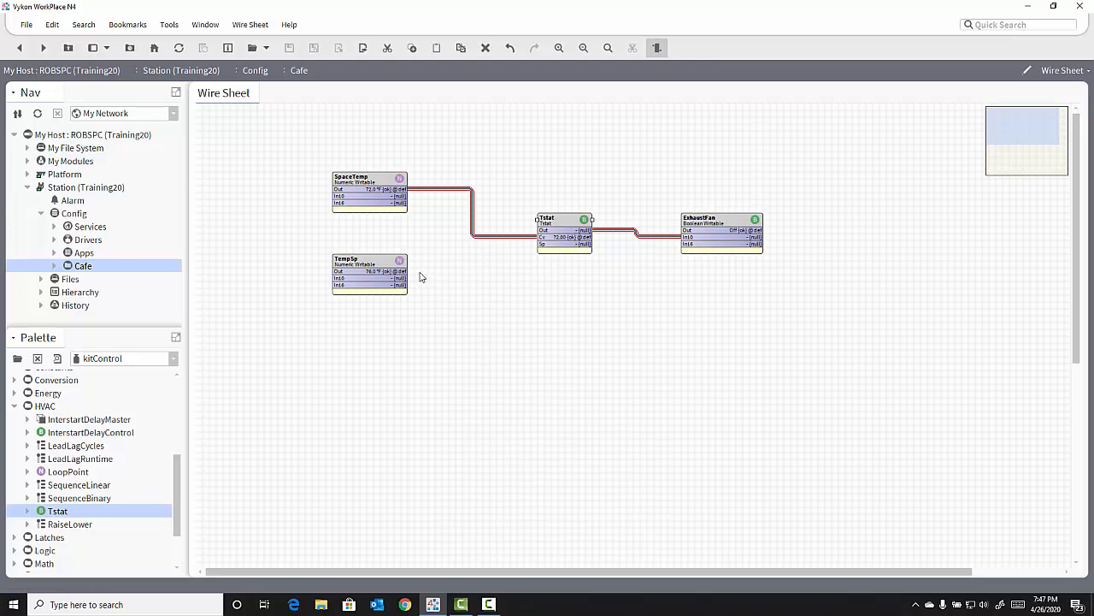
{"action": "left_click_drag", "start_coordinate": [404, 271], "coordinate": [539, 245]}
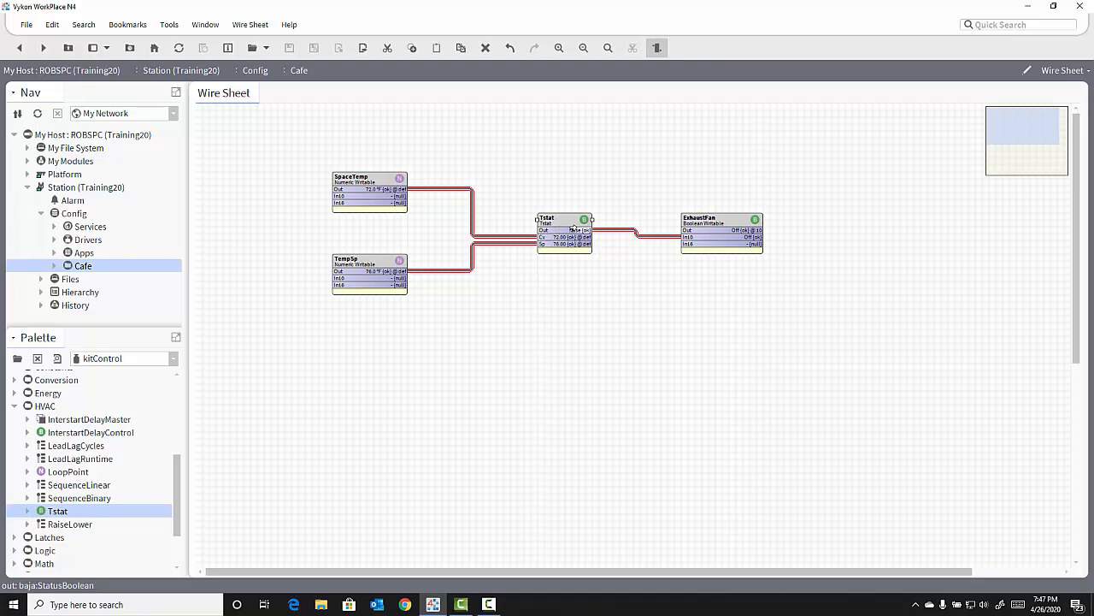
Set the SpaceTemp point's value to 78 °F with the Set action
{"action": "right_click", "coordinate": [365, 181]}
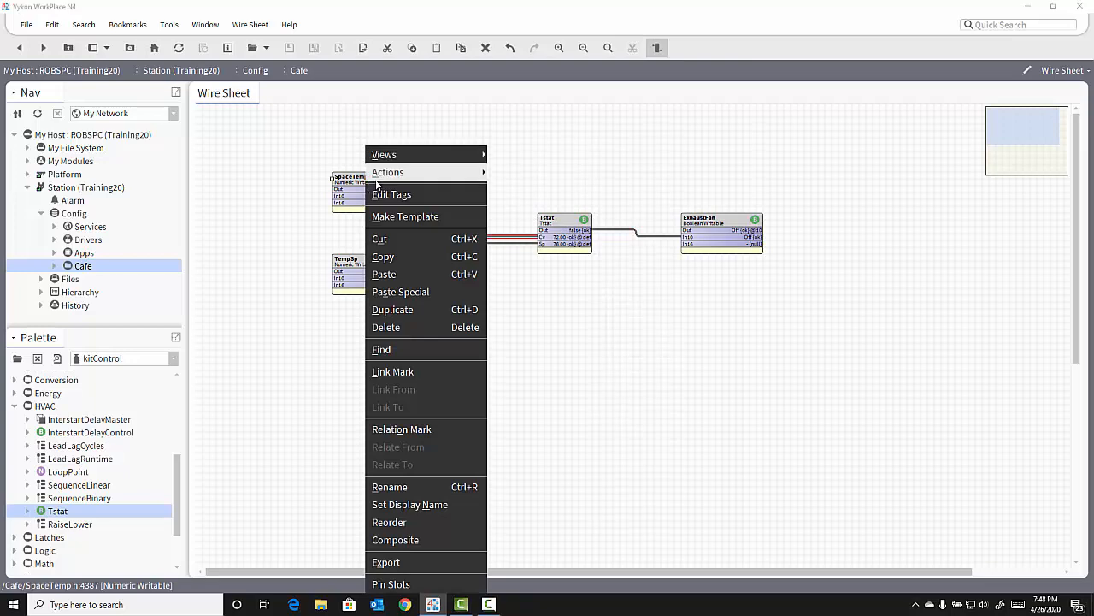
{"action": "mouse_move", "coordinate": [395, 176]}
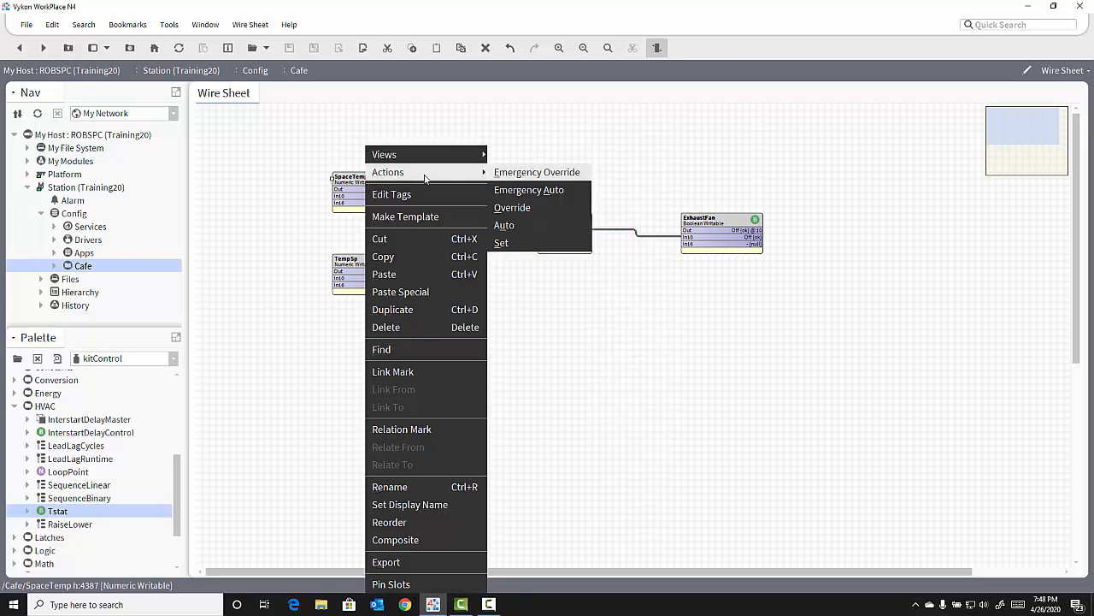
{"action": "left_click", "coordinate": [531, 244]}
{"action": "type", "text": "78"}
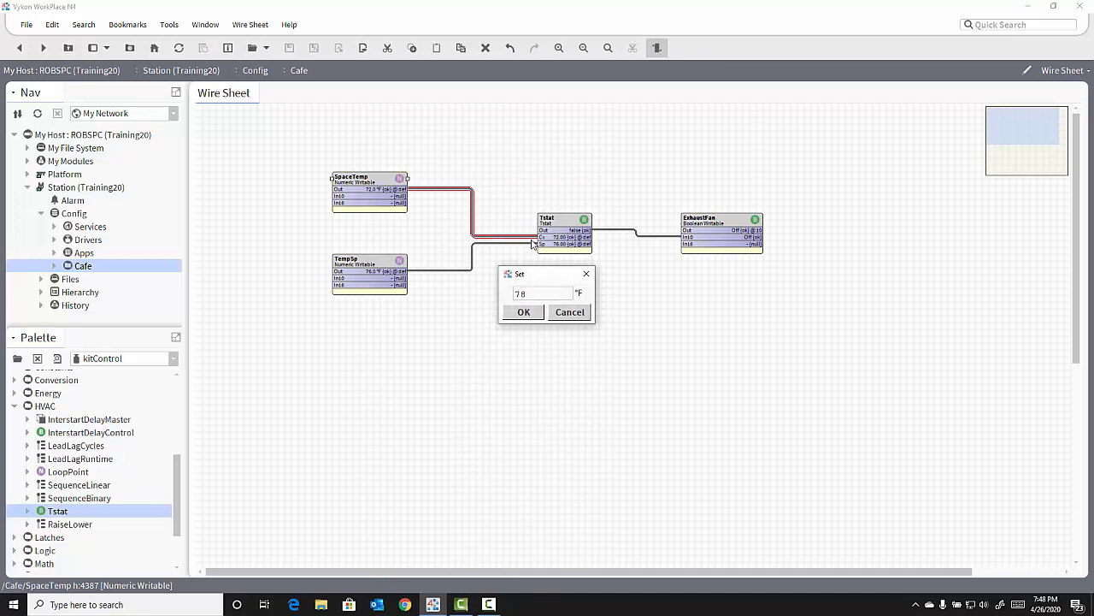
{"action": "left_click", "coordinate": [523, 312]}
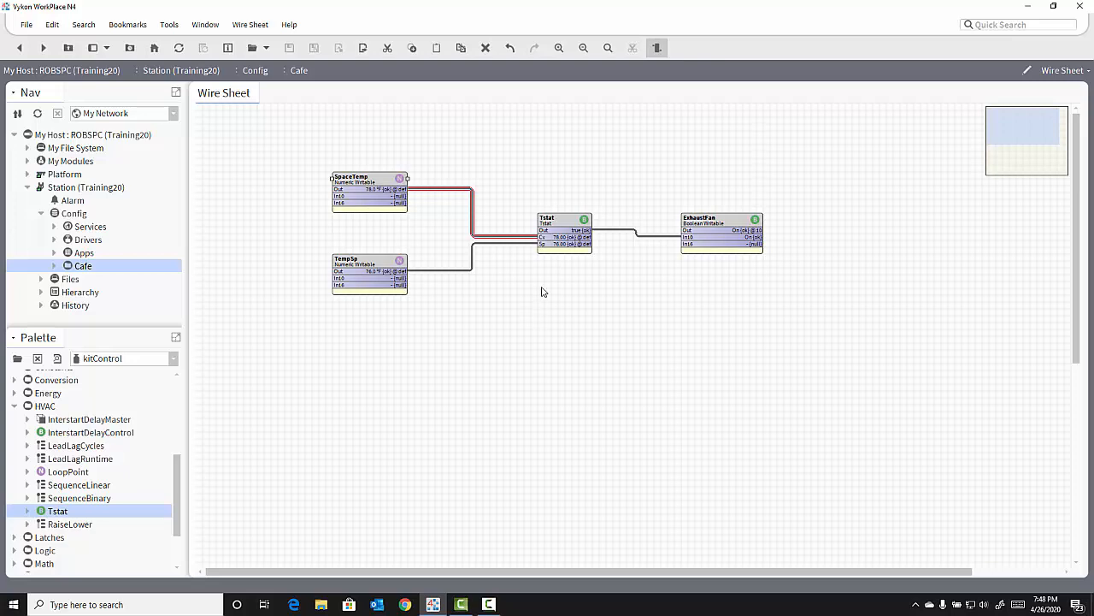
In the Tstat block's properties, check the Action options, then clear null on Diff and enter a differential of 4
{"action": "double_click", "coordinate": [571, 223]}
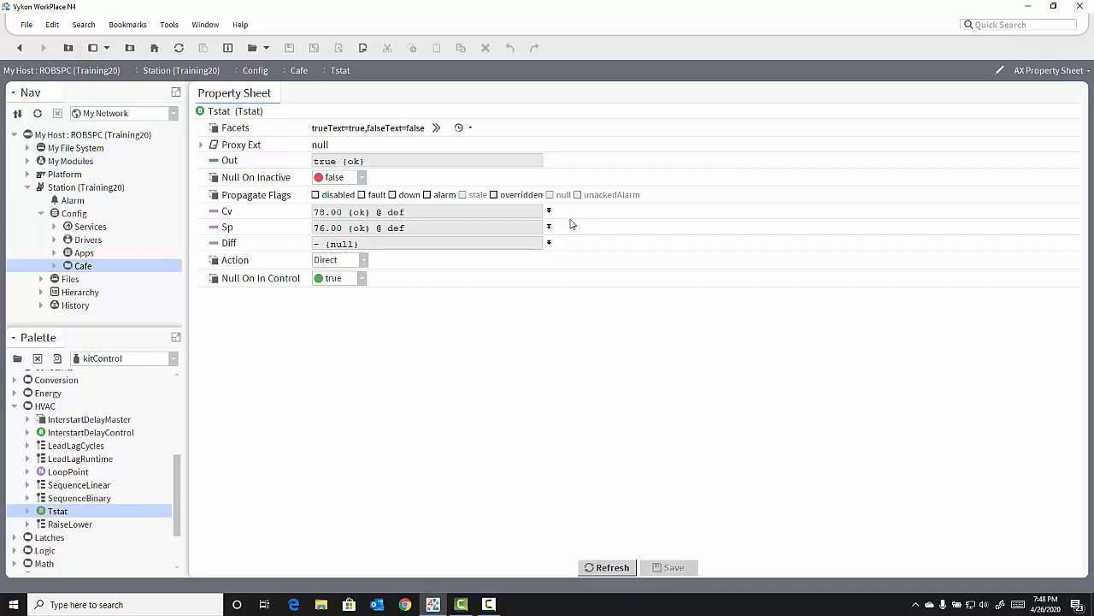
{"action": "left_click", "coordinate": [364, 260]}
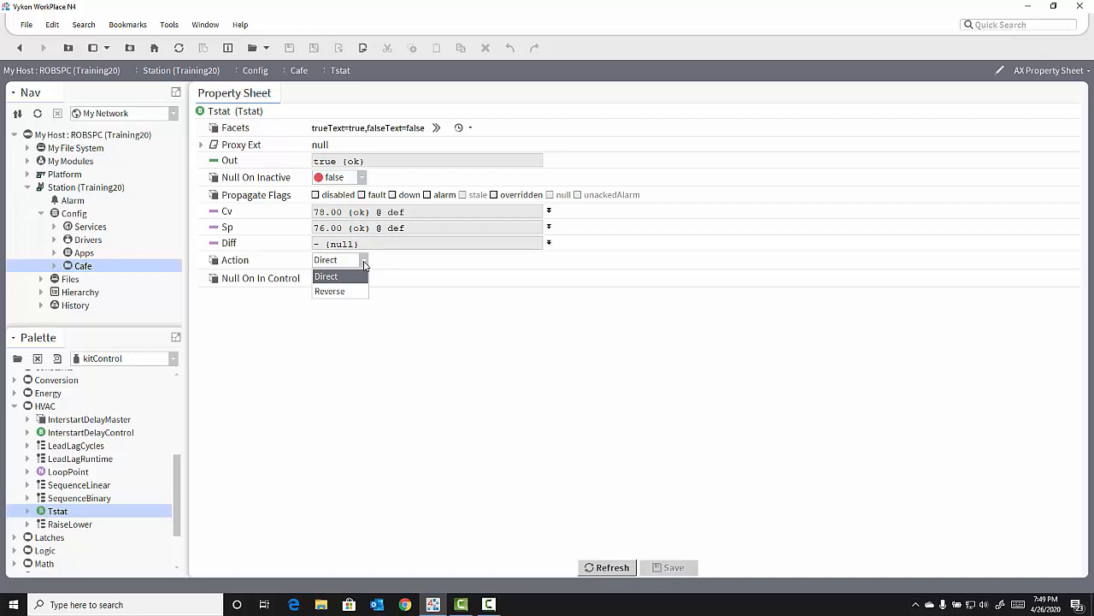
{"action": "left_click", "coordinate": [364, 265]}
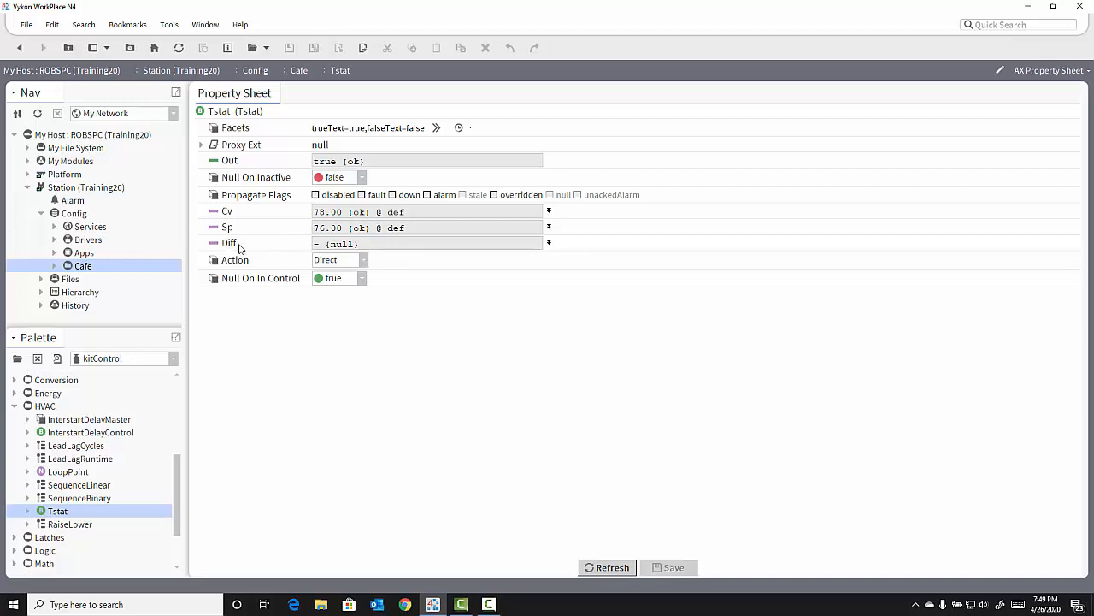
{"action": "left_click", "coordinate": [549, 244]}
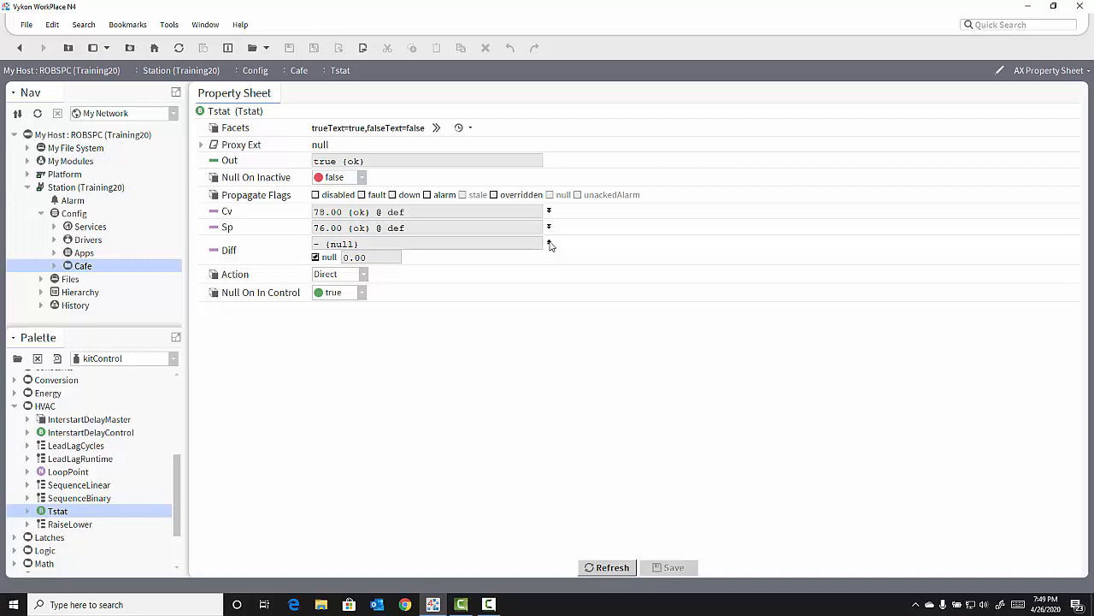
{"action": "left_click", "coordinate": [317, 258]}
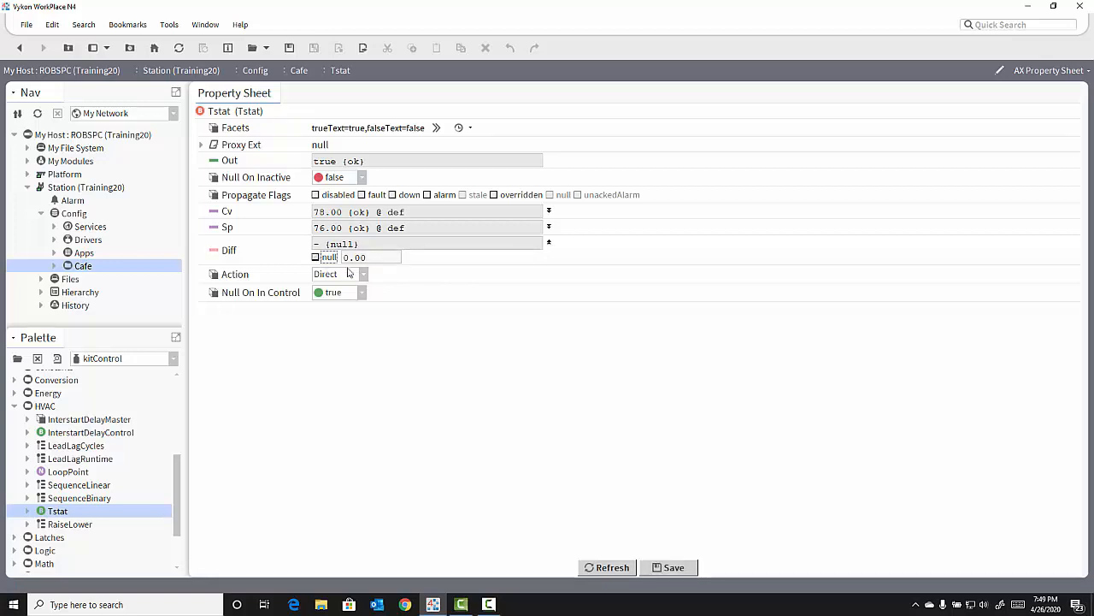
{"action": "left_click", "coordinate": [386, 258]}
{"action": "left_click_drag", "start_coordinate": [385, 258], "coordinate": [305, 255]}
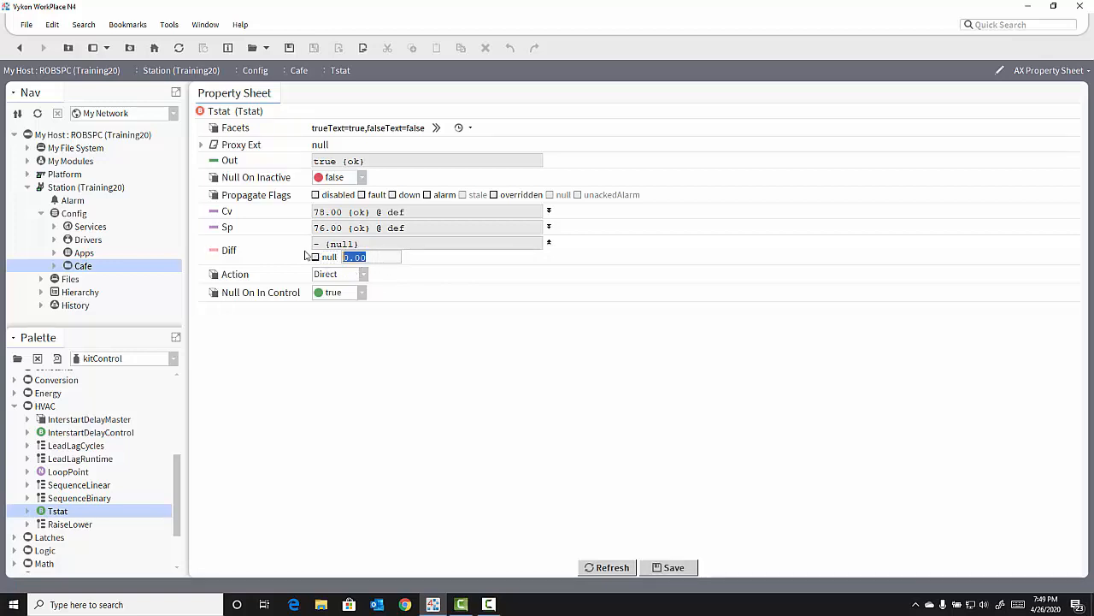
{"action": "type", "text": "4"}
Set the Tstat's Null On In Control to false, save the properties and return to the Cafe wire sheet
{"action": "left_click", "coordinate": [362, 294]}
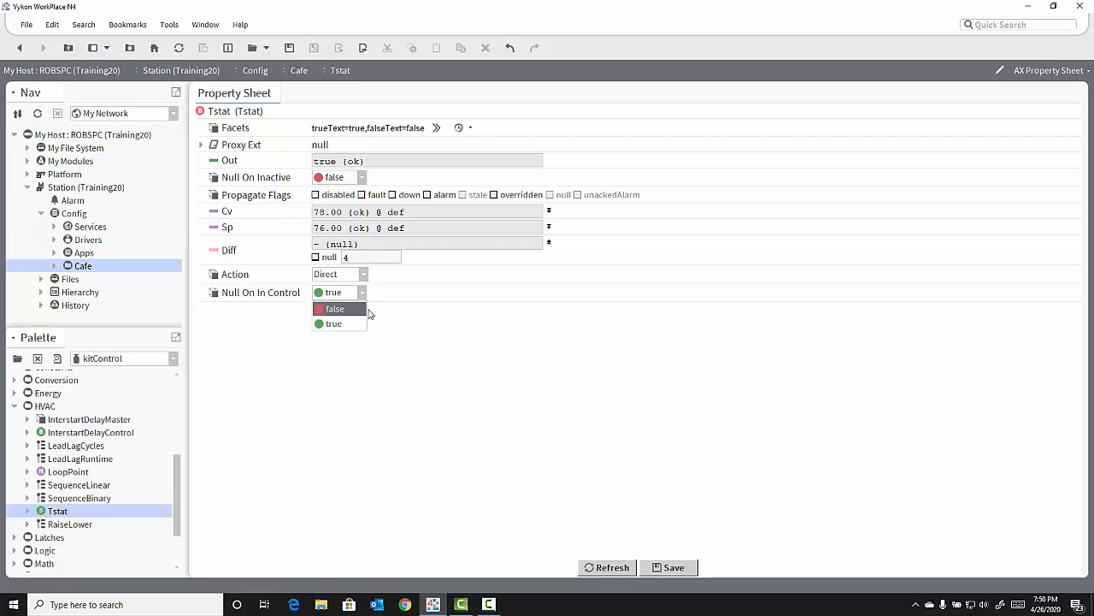
{"action": "left_click", "coordinate": [369, 313]}
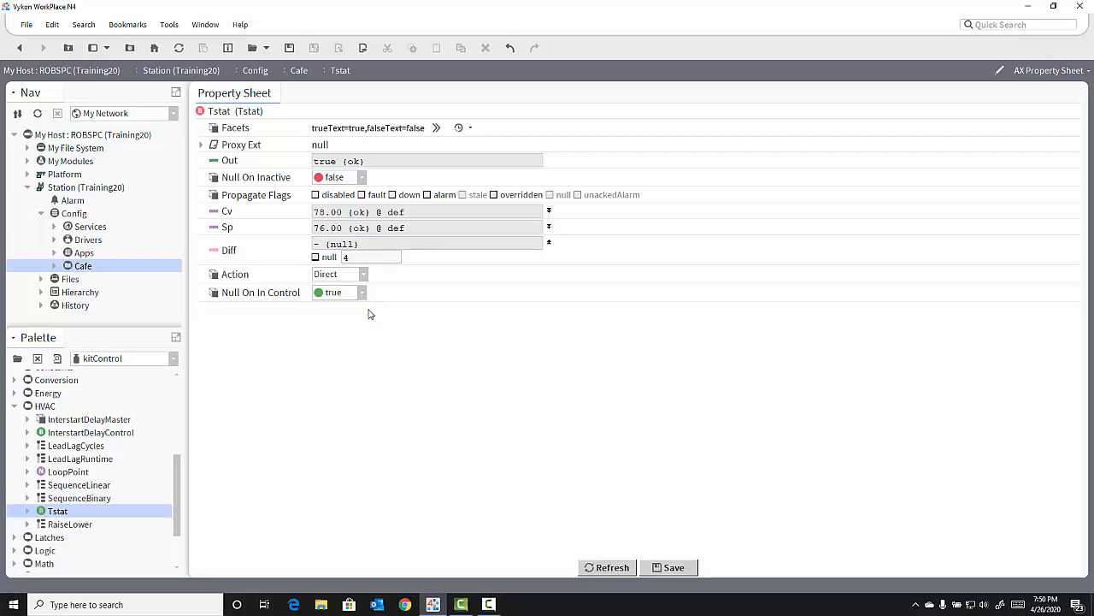
{"action": "left_click", "coordinate": [363, 295]}
{"action": "left_click", "coordinate": [354, 308]}
{"action": "left_click", "coordinate": [672, 567]}
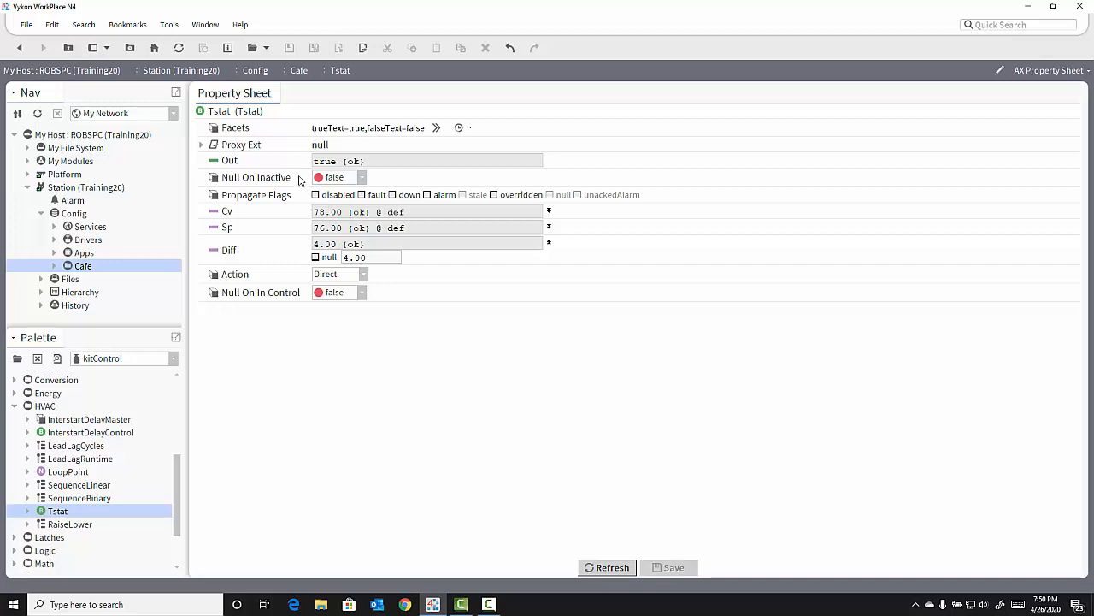
{"action": "left_click", "coordinate": [19, 48]}
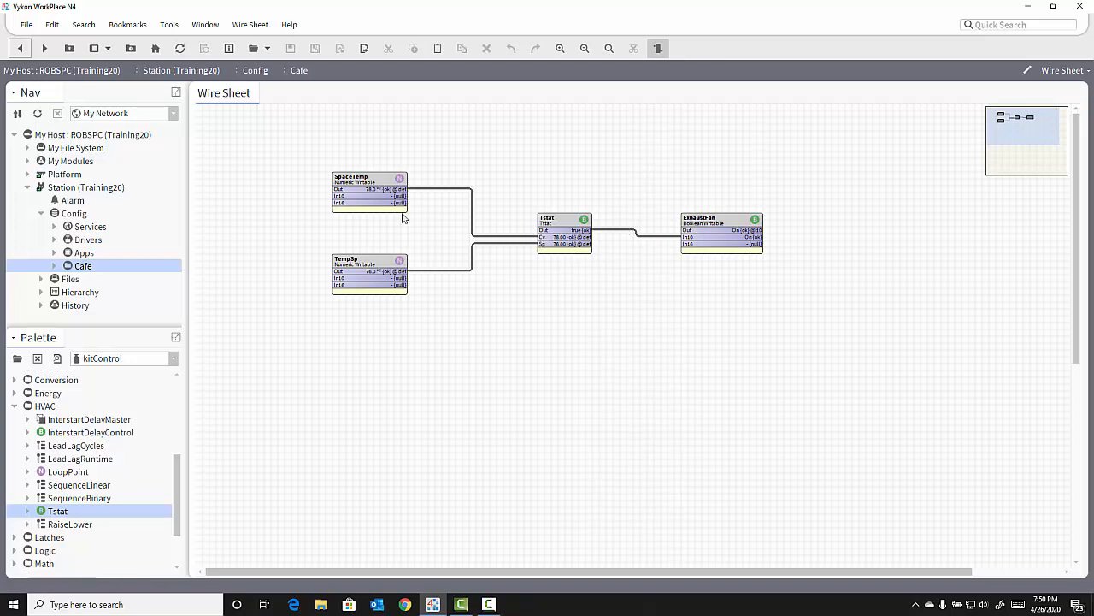
Set the SpaceTemp point's value to 75 °F to test the thermostat differential
{"action": "right_click", "coordinate": [382, 189]}
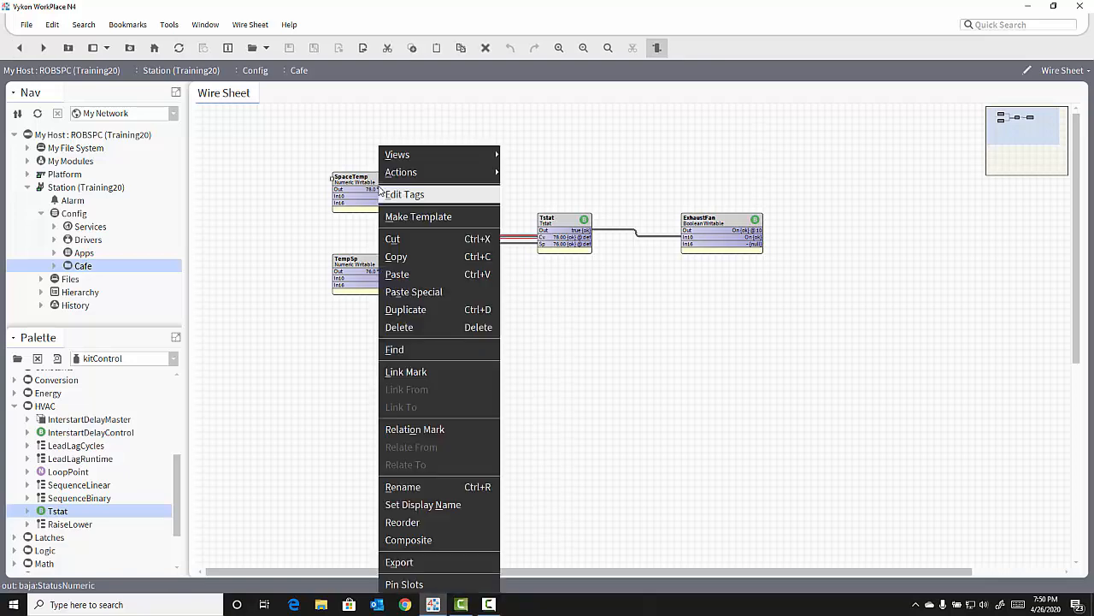
{"action": "mouse_move", "coordinate": [428, 172]}
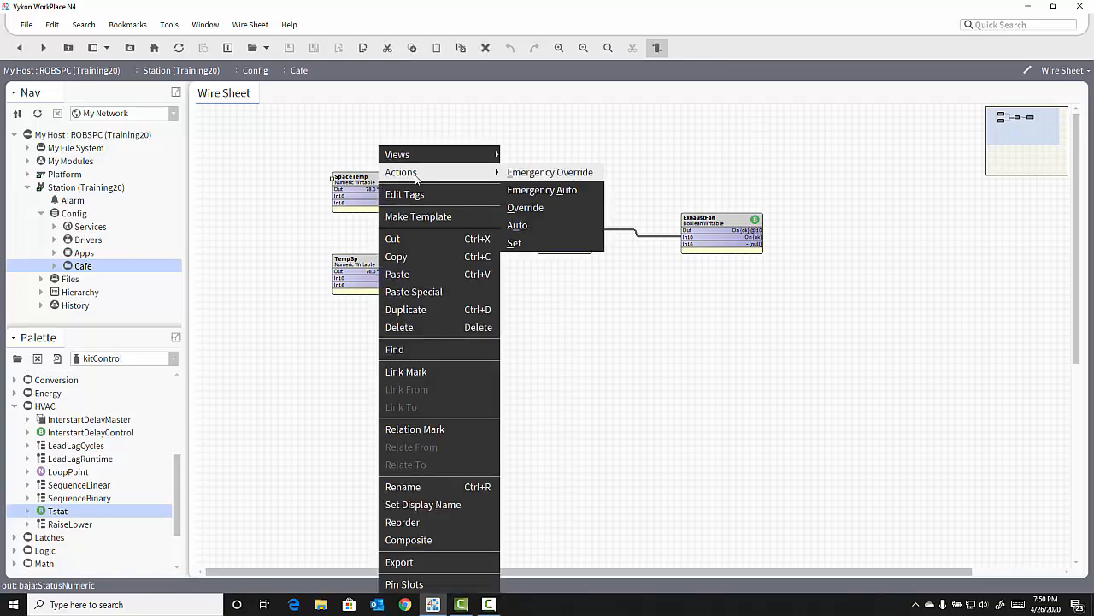
{"action": "left_click", "coordinate": [564, 246]}
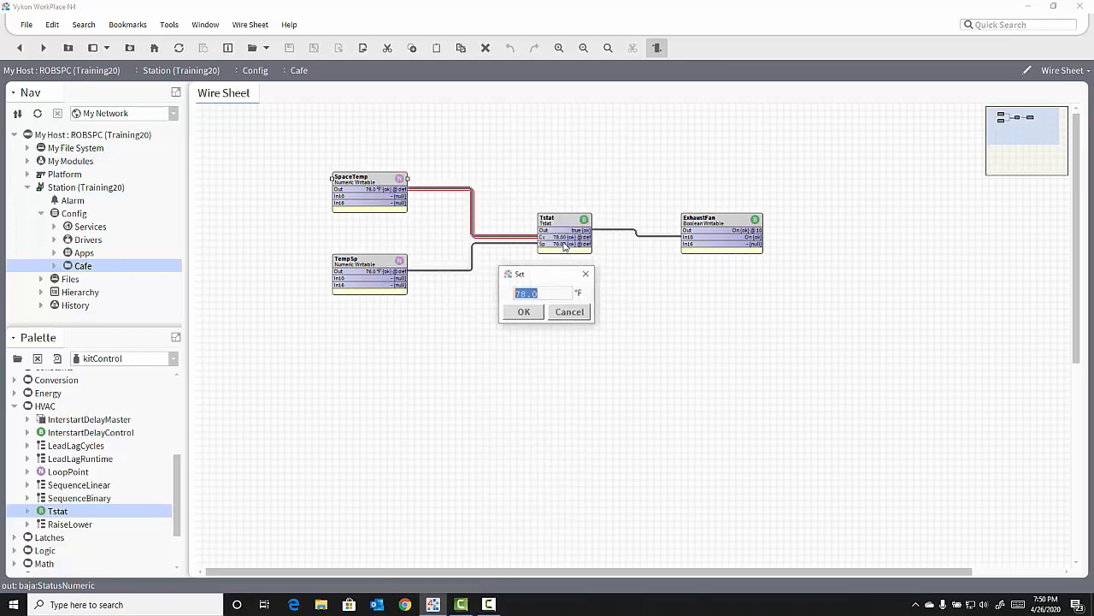
{"action": "type", "text": "75"}
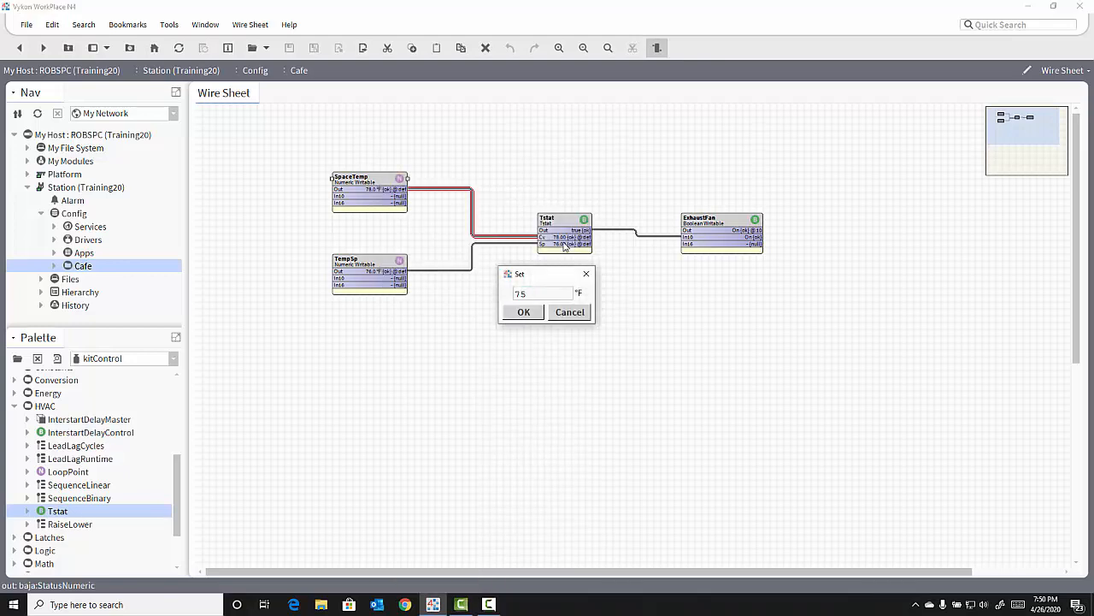
{"action": "left_click", "coordinate": [525, 313]}
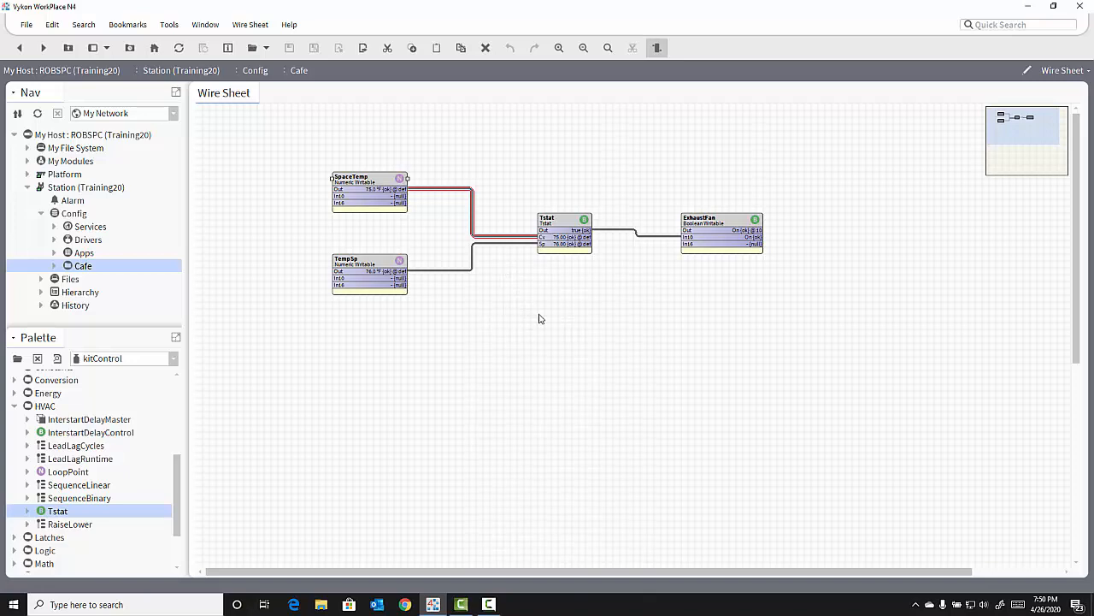